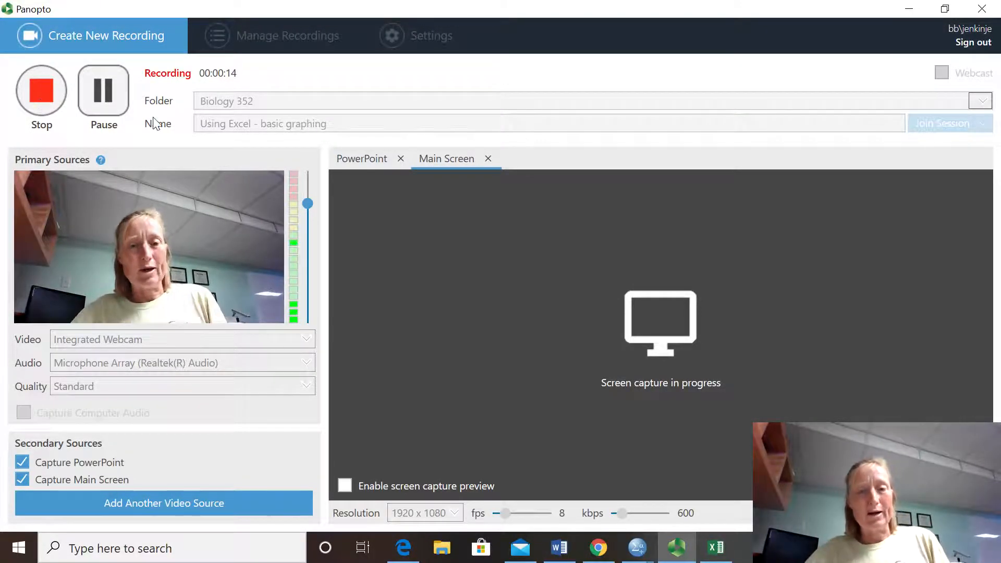
Switch to the Excel workbook Book1 and insert a 2-D clustered column chart from the data in A1:B6.
mouse_move(714, 558)
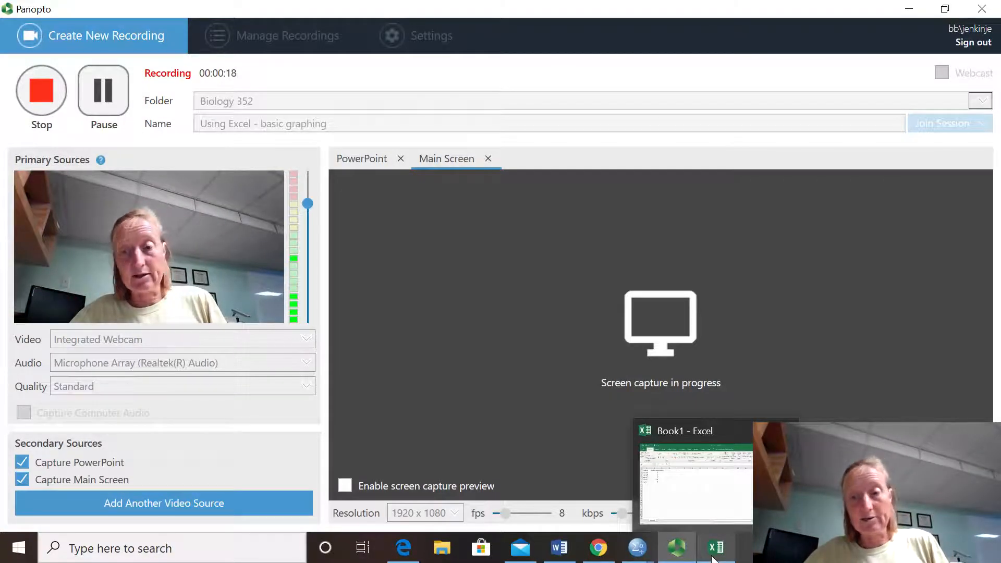
click(714, 558)
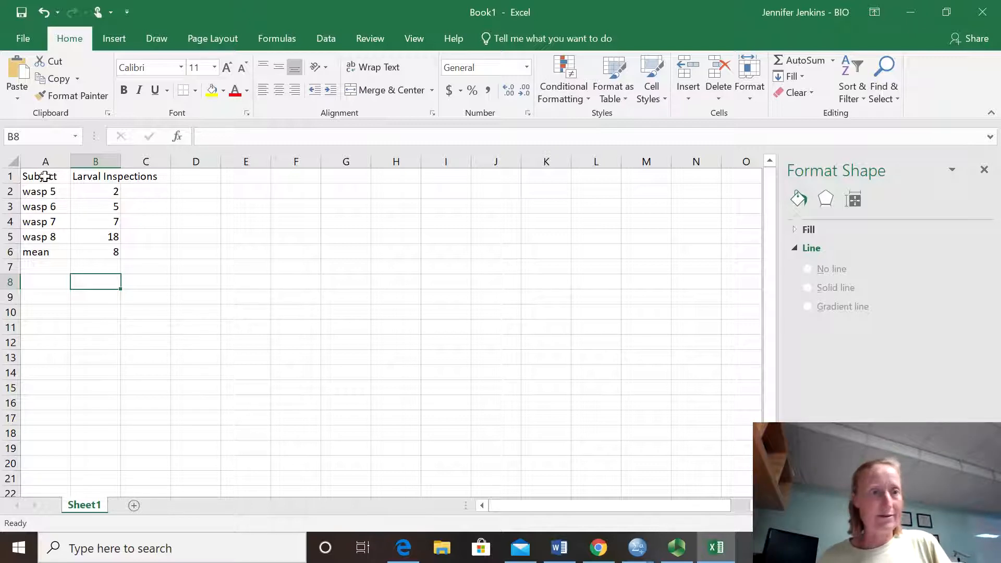
drag(45, 176, 94, 251)
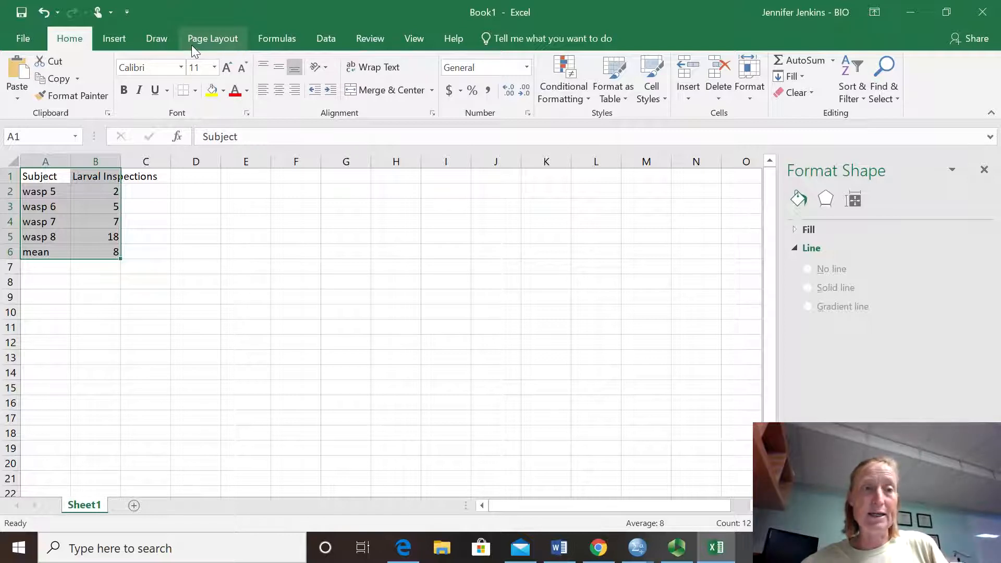
click(117, 42)
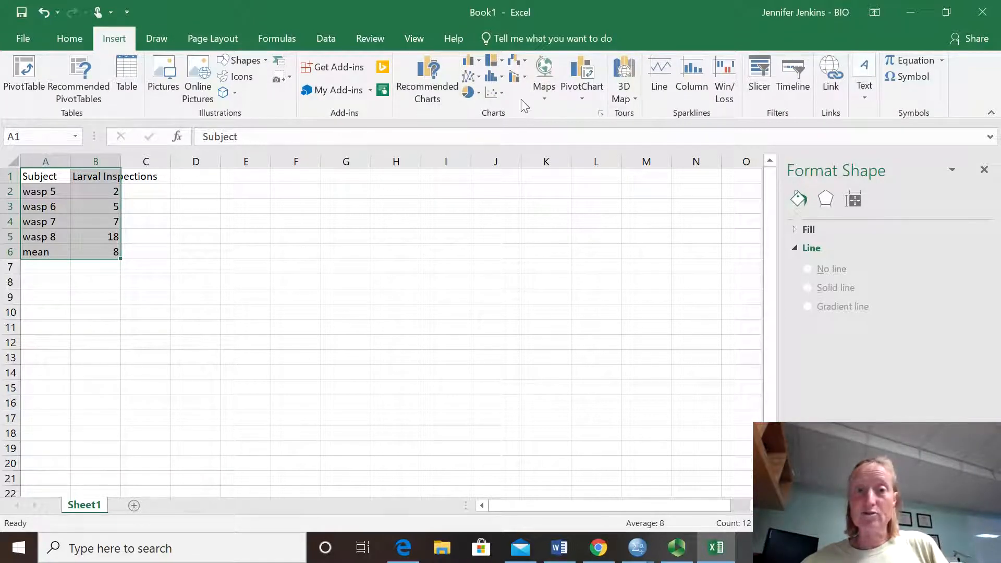
click(468, 65)
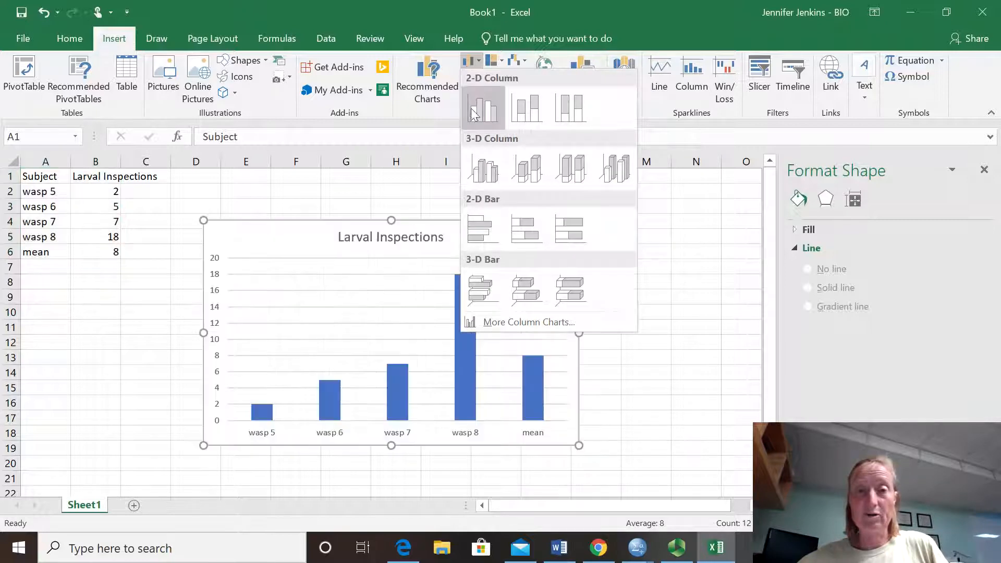
click(470, 117)
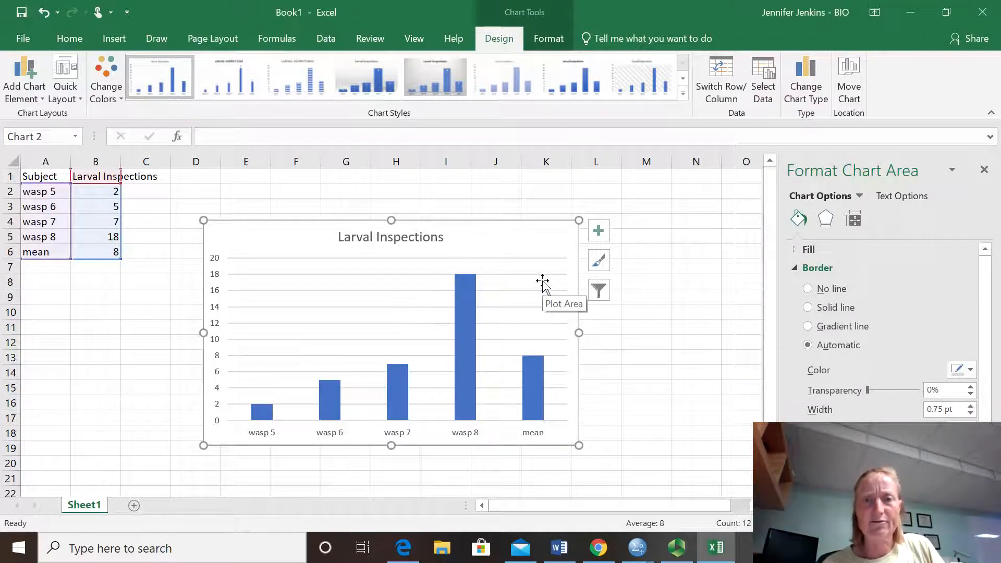
Add axis titles to both axes of the column chart.
click(598, 231)
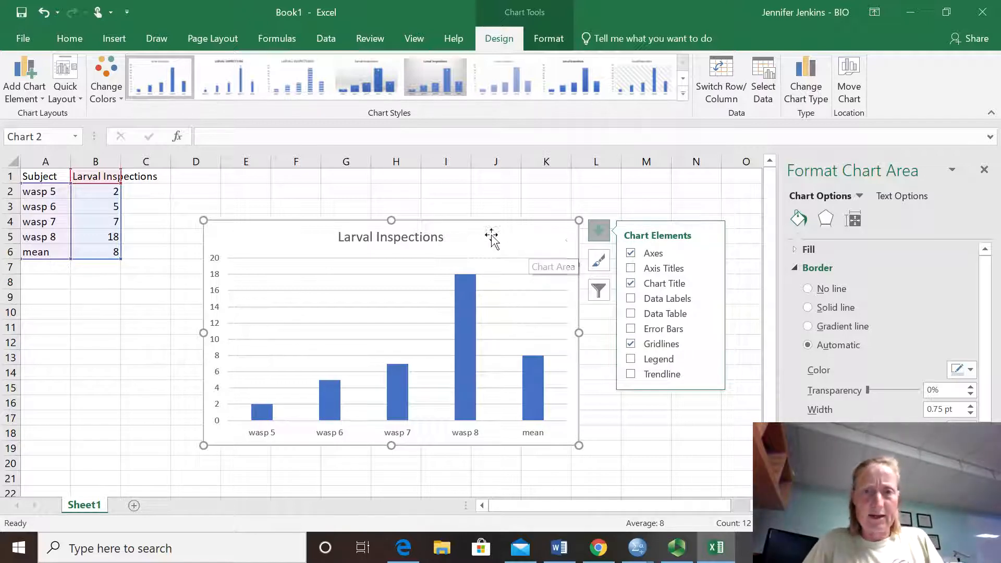
click(655, 272)
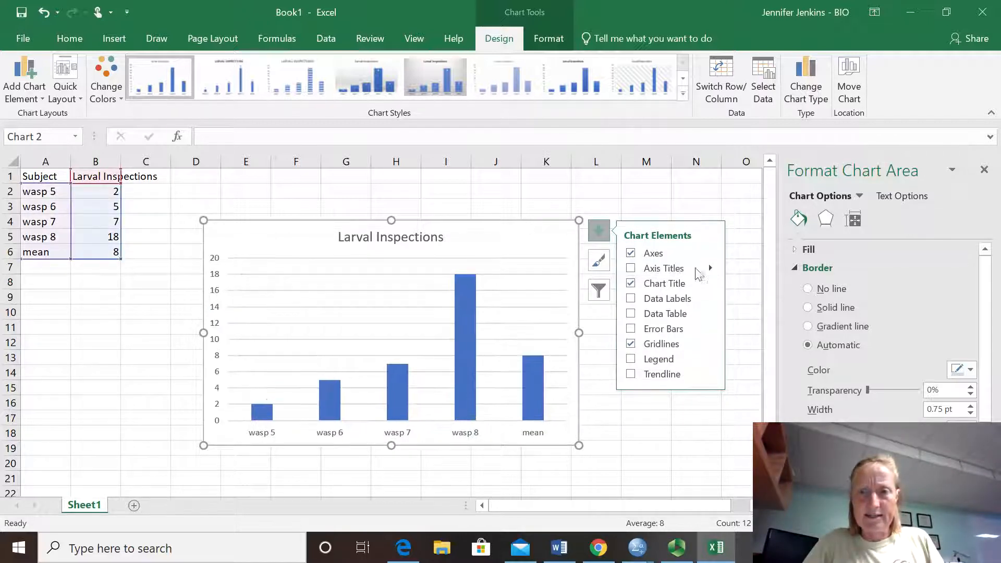
click(658, 270)
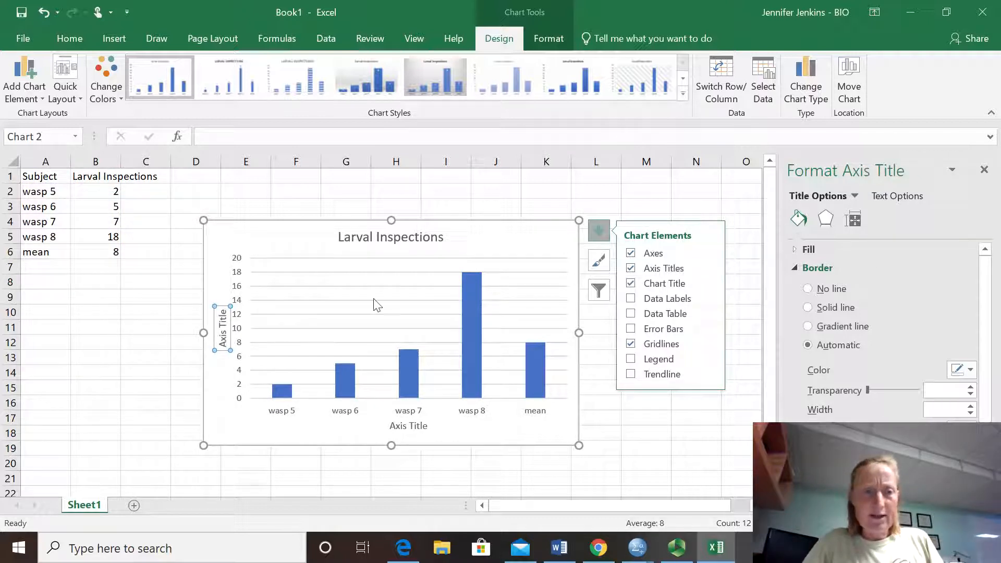
Replace the vertical axis title's placeholder text with "Number of Larval Inspections".
click(227, 331)
key(BackSpace)
key(BackSpace)
key(BackSpace)
key(BackSpace)
key(BackSpace)
key(BackSpace)
key(BackSpace)
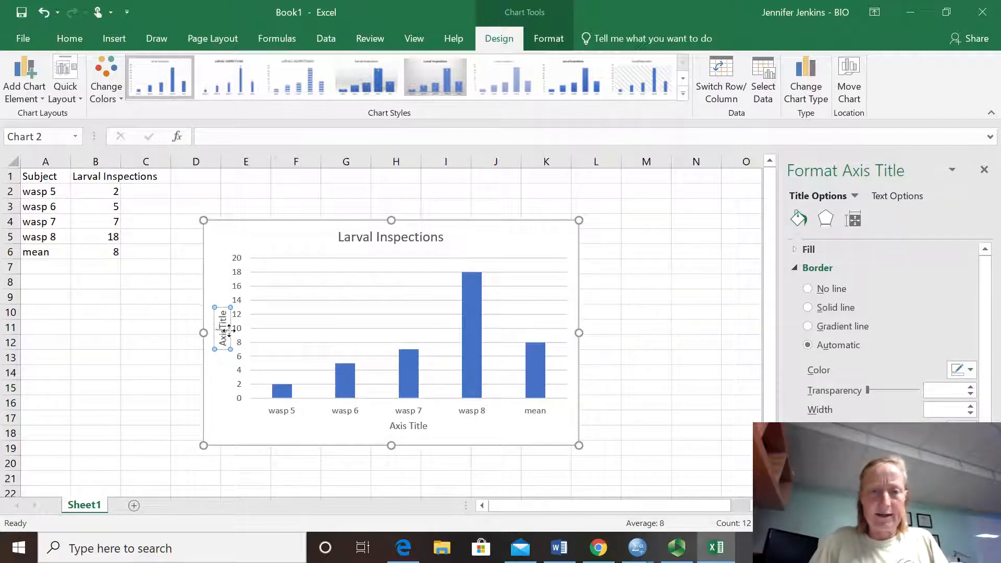
key(Delete)
key(Delete)
key(Delete)
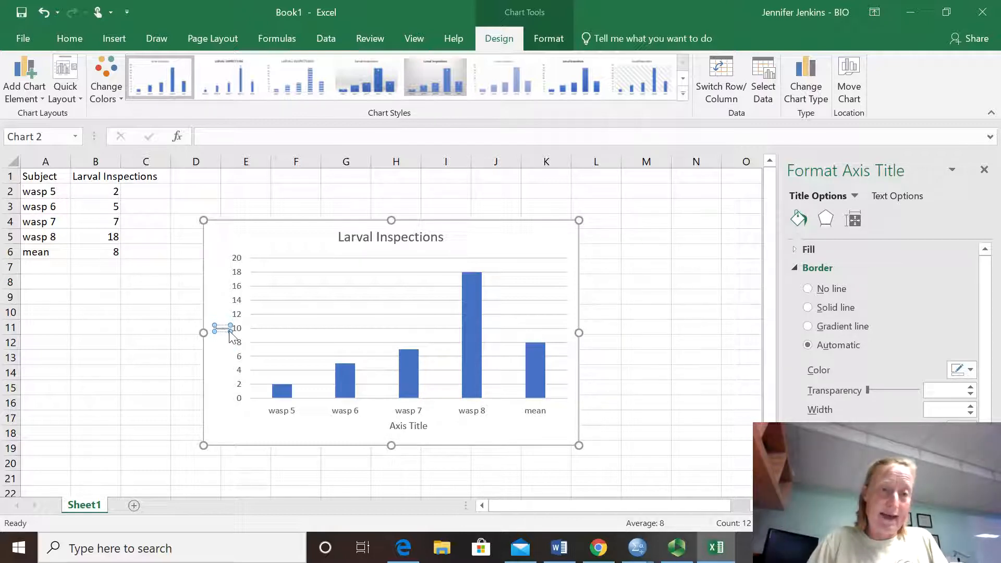
text(Numb)
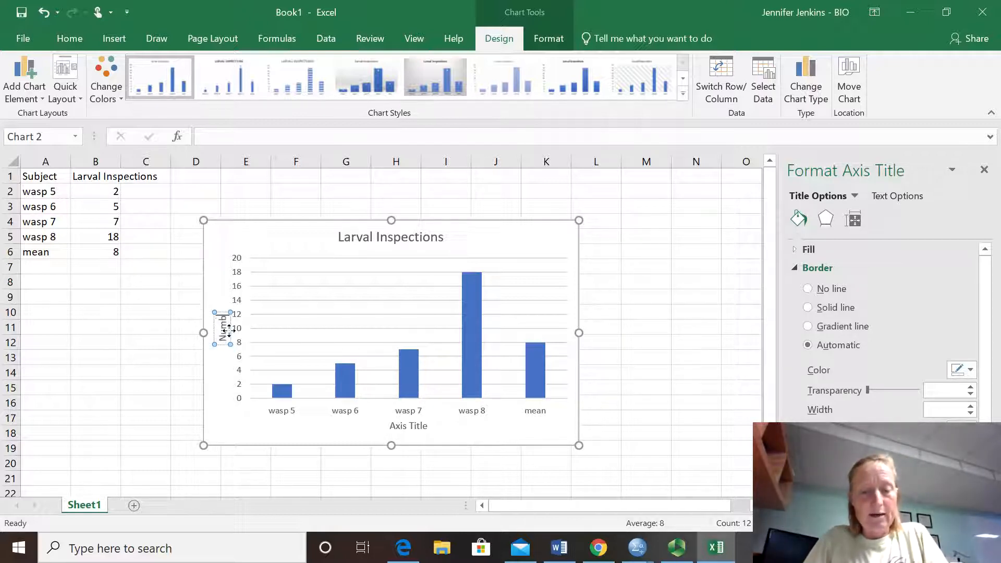
text(er of Larval Inspections)
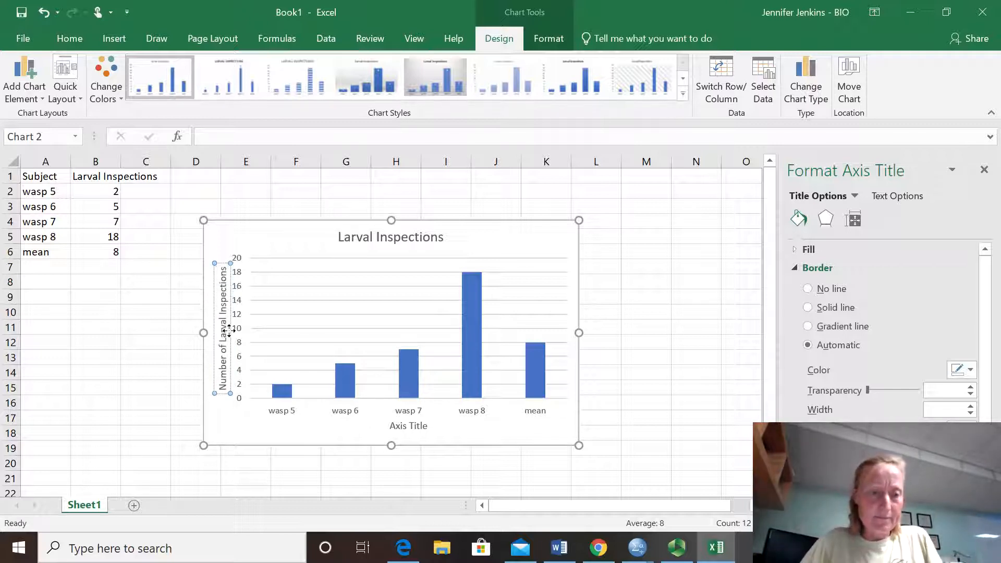
Change the horizontal axis title's text to "Subject".
click(417, 428)
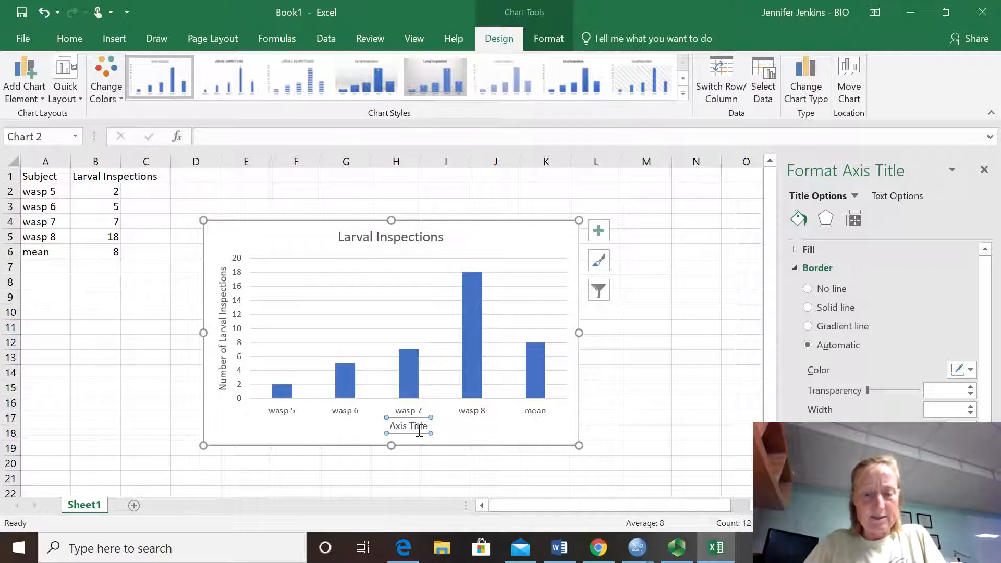
text(bject)
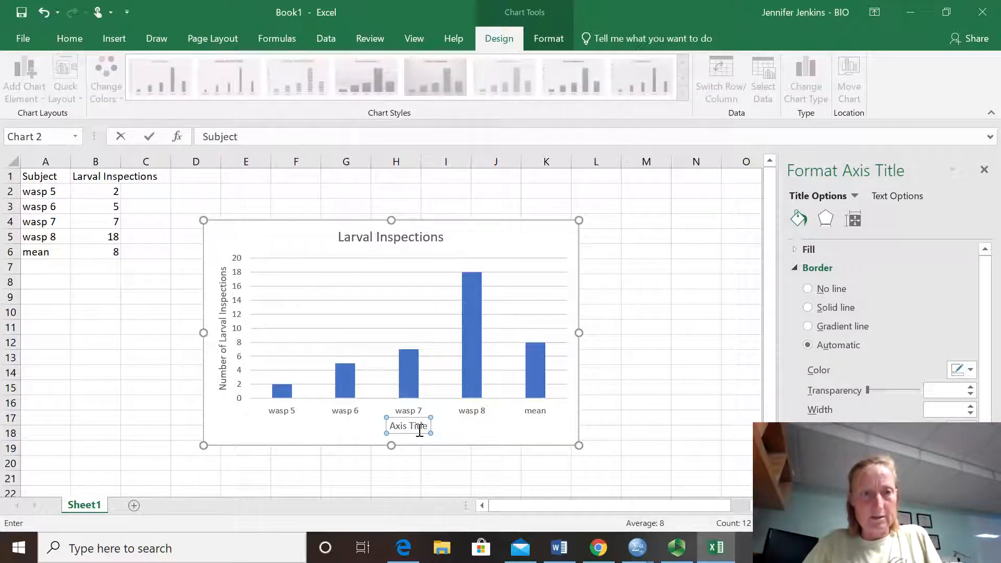
key(Return)
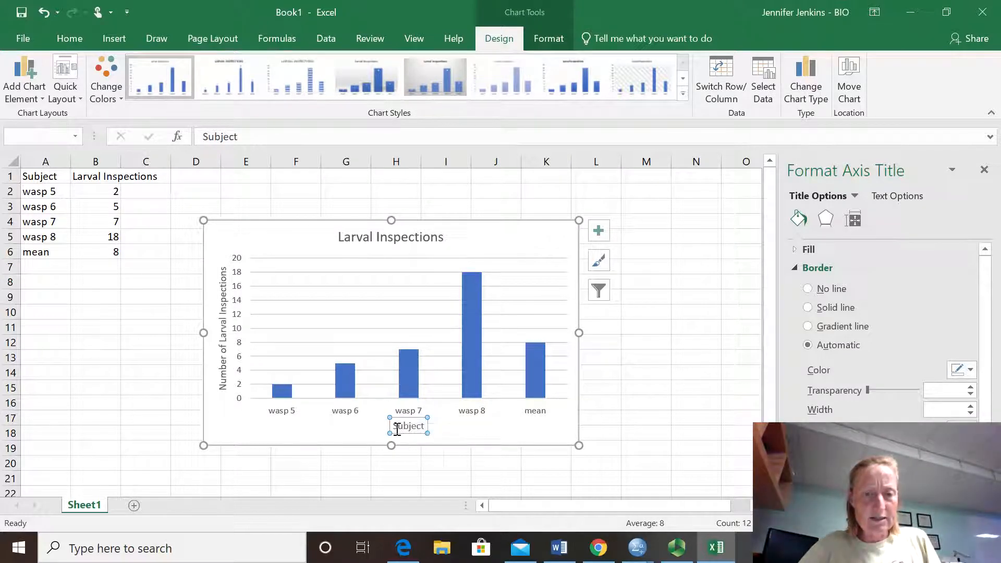
Set the font size of the horizontal axis title "Subject" to 14.
drag(396, 430, 431, 427)
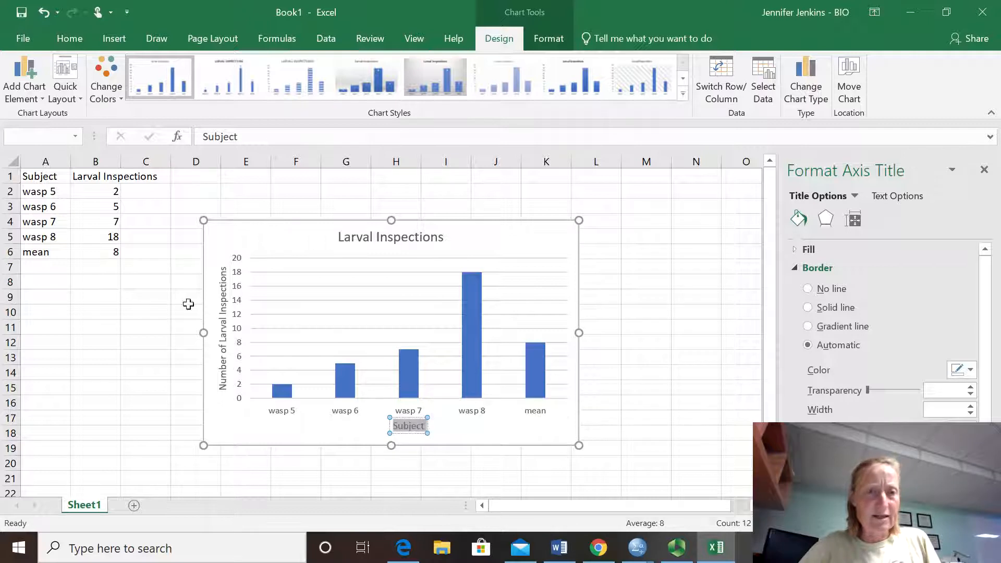
click(70, 39)
click(213, 67)
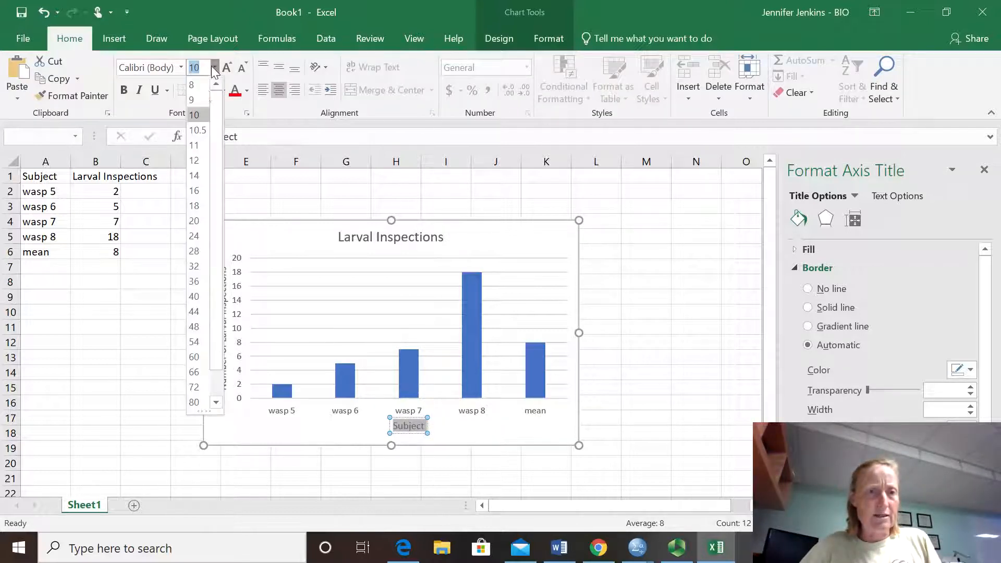
click(201, 182)
Set the vertical axis title's font size to 14 and move the title slightly upward beside the axis.
click(217, 360)
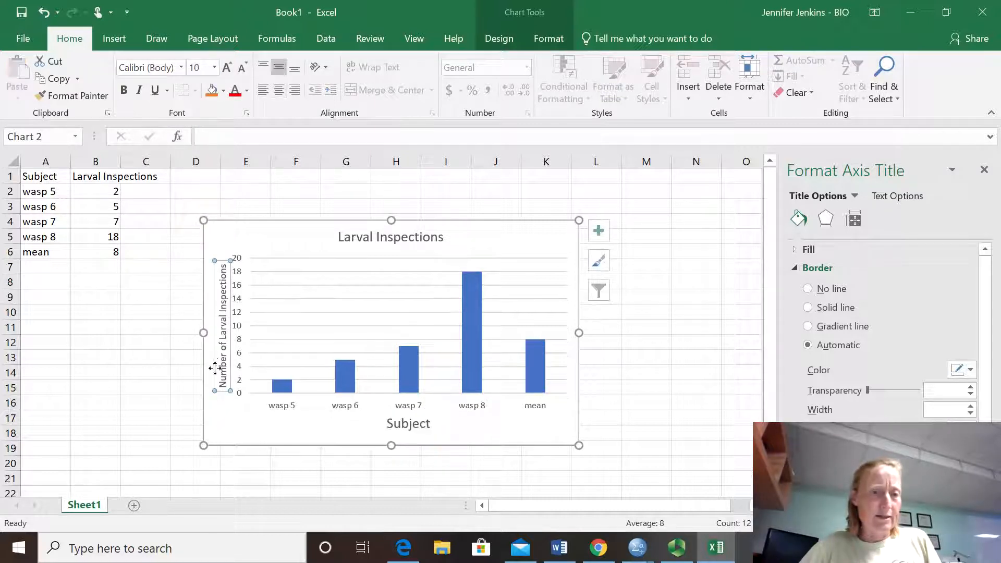
click(214, 68)
click(194, 176)
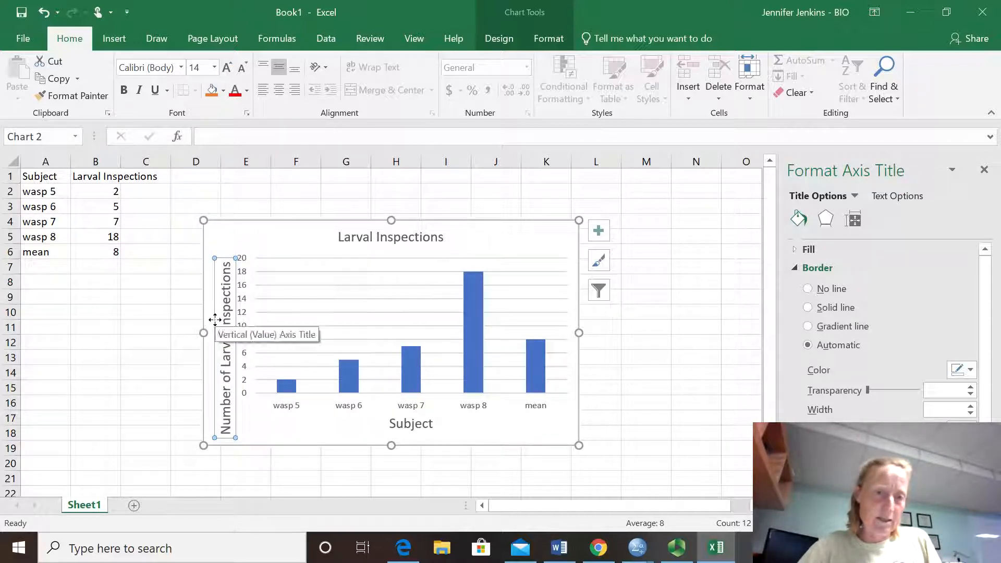
drag(214, 319, 213, 307)
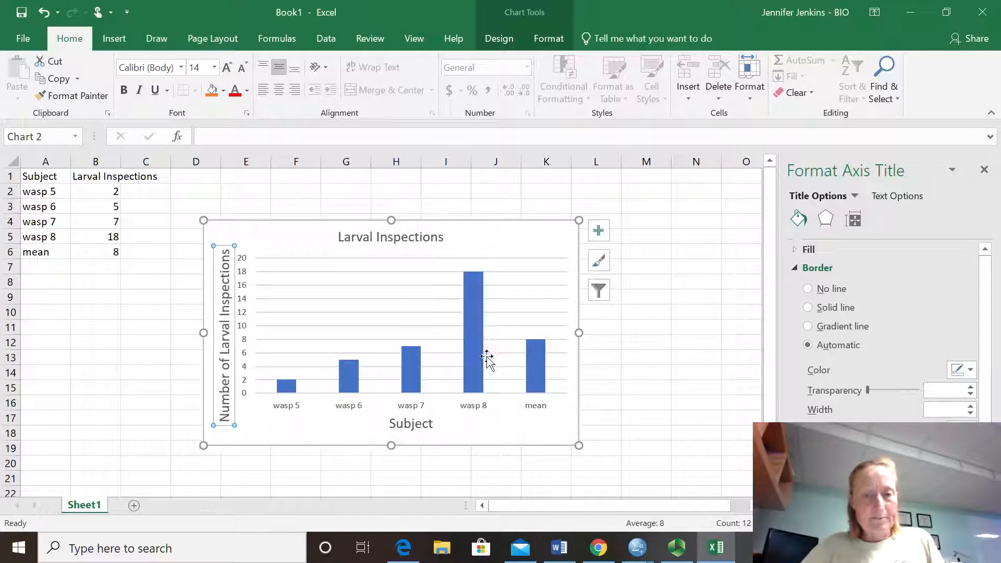
Delete the "Larval Inspections" chart title and the major horizontal gridlines from the chart.
click(442, 235)
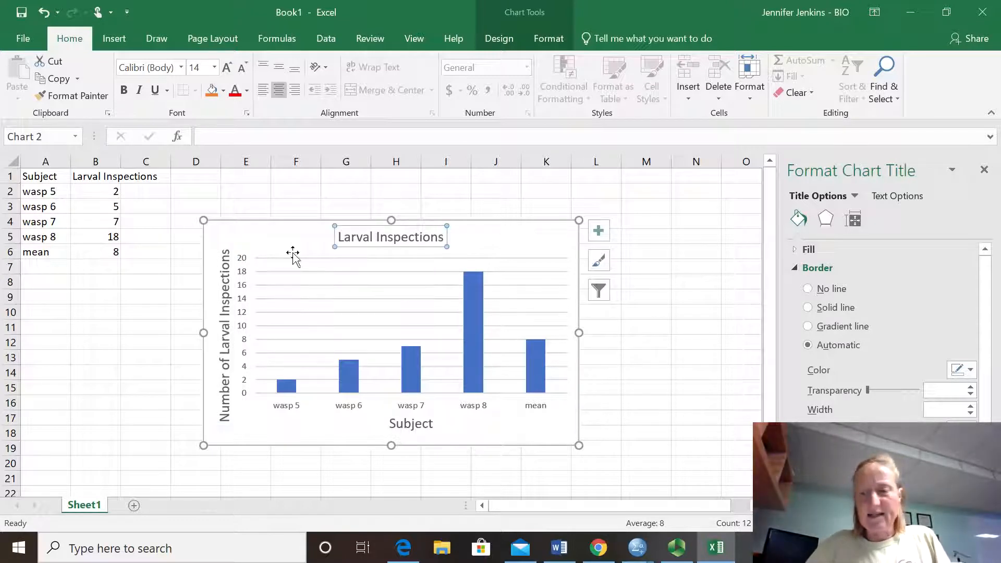
click(463, 461)
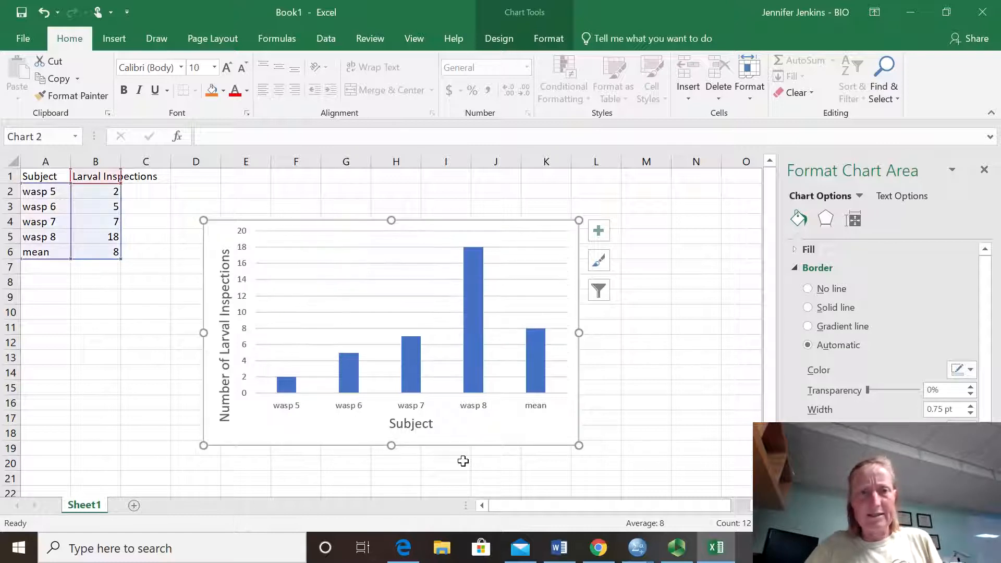
click(310, 271)
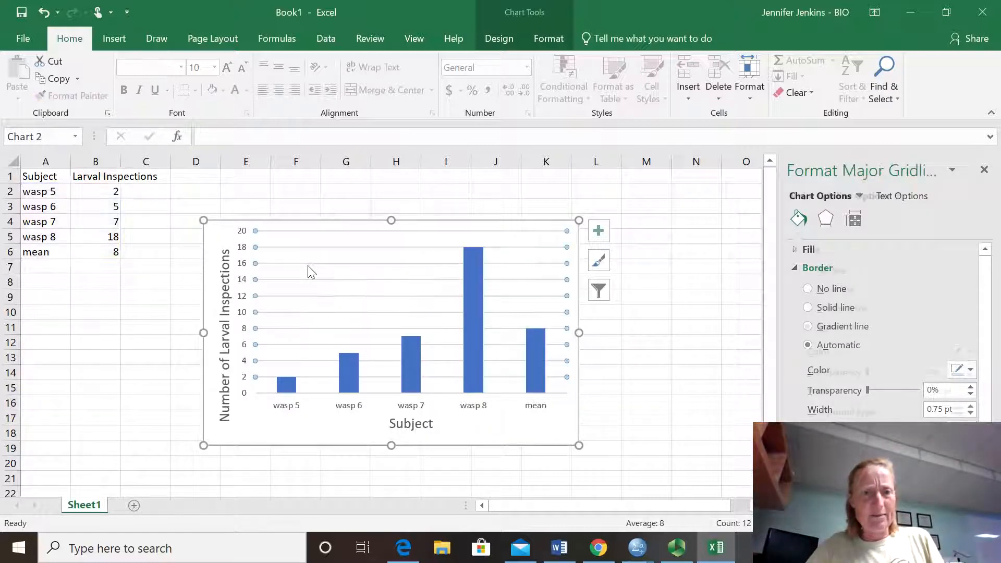
key(Escape)
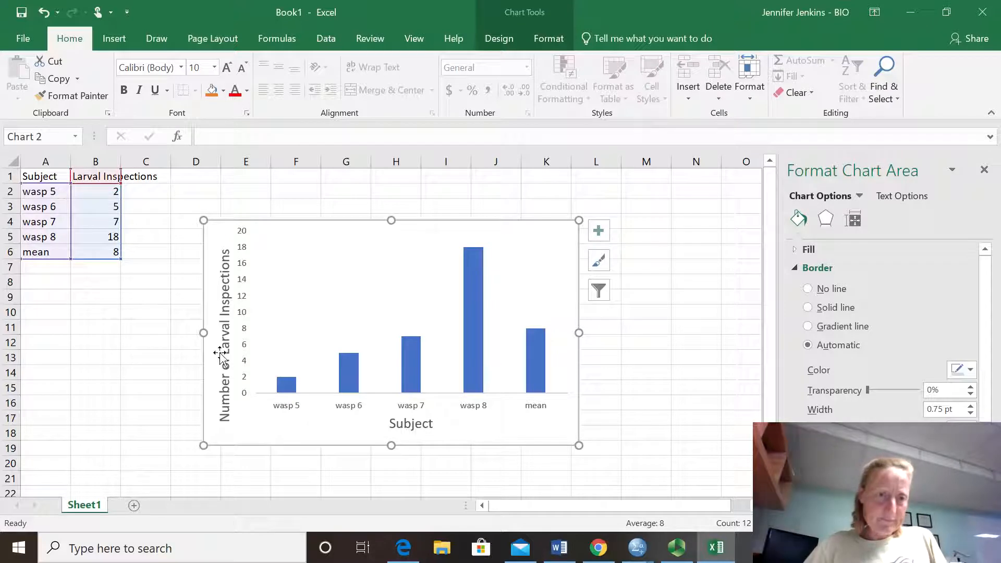
Move the vertical axis title upward so it lines up with the plotted value axis.
click(218, 337)
drag(213, 327, 212, 307)
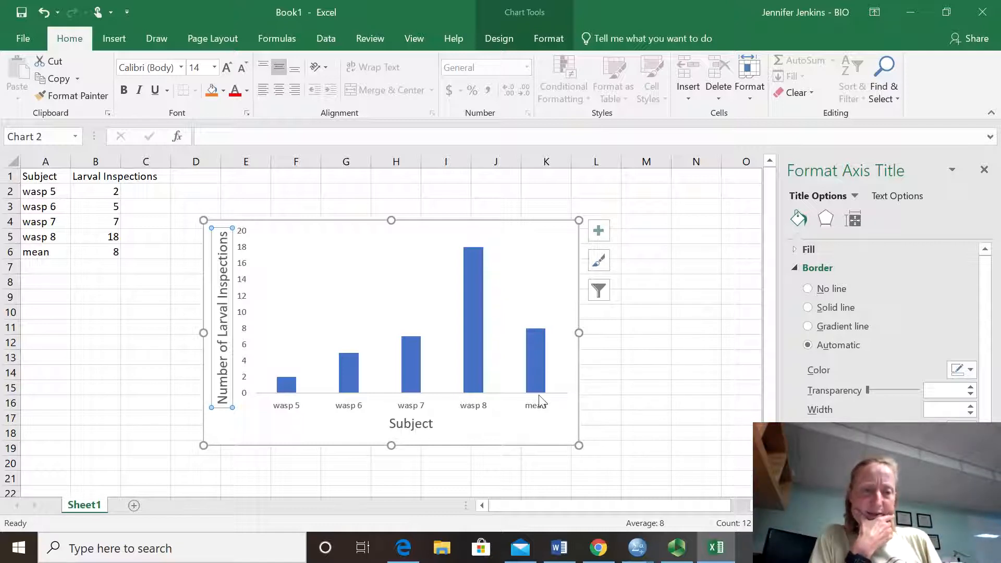
mouse_move(533, 373)
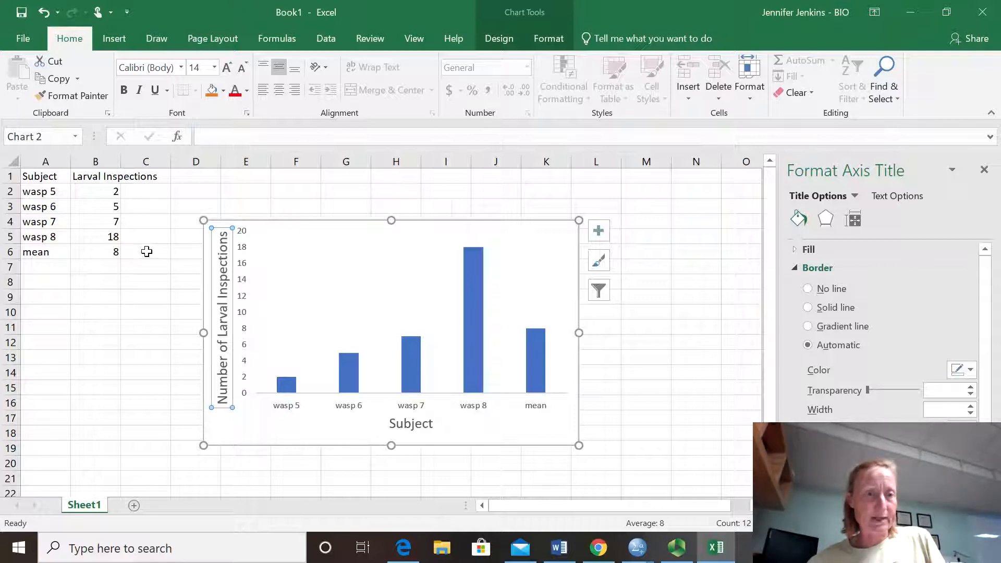
Add the column header SEM in cell C1.
click(141, 175)
text(SE)
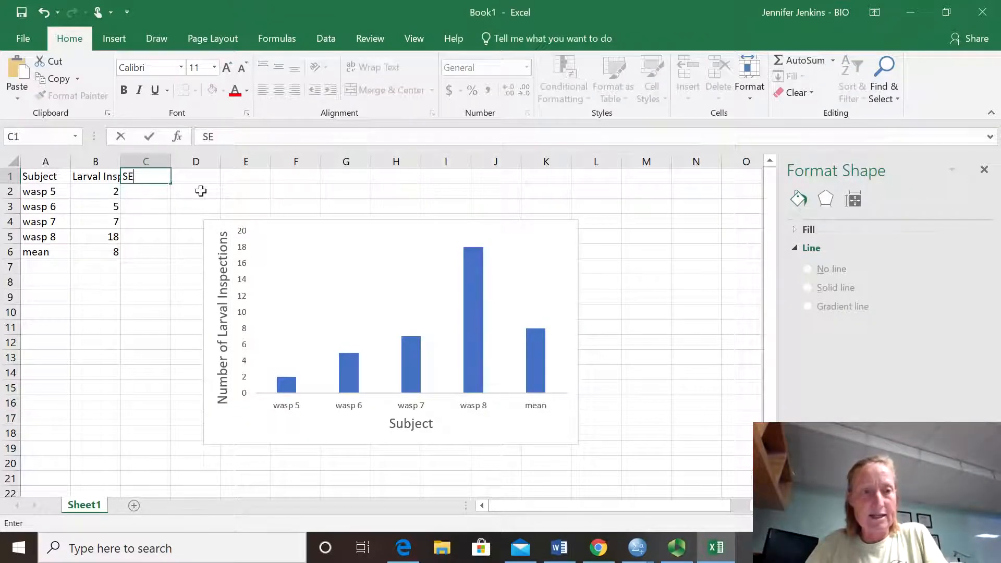
text(M)
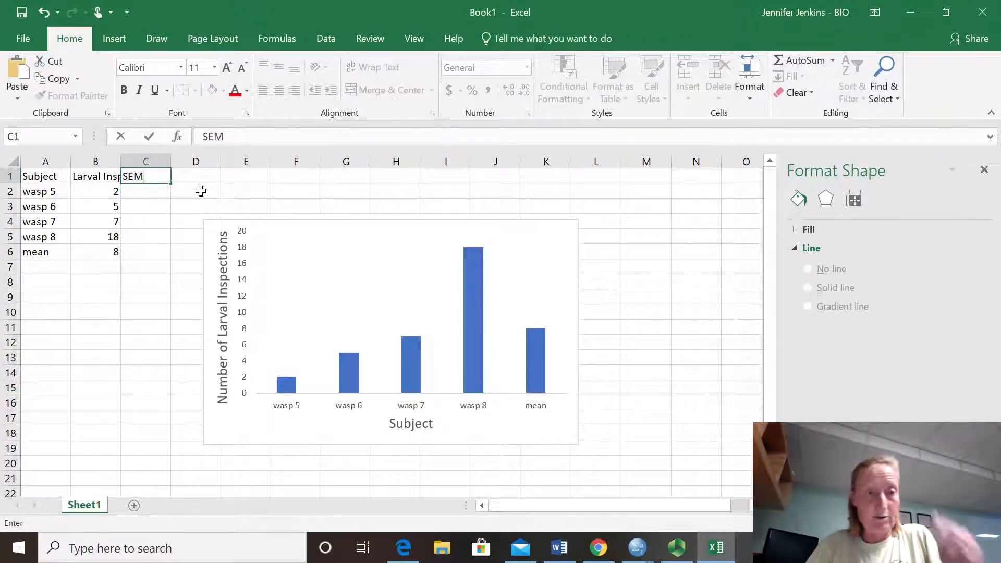
key(Return)
Fill the SEM column with 0 for each of the four wasps in C2:C5 and 3.5 for the mean in C6.
key(Down)
key(Down)
key(Down)
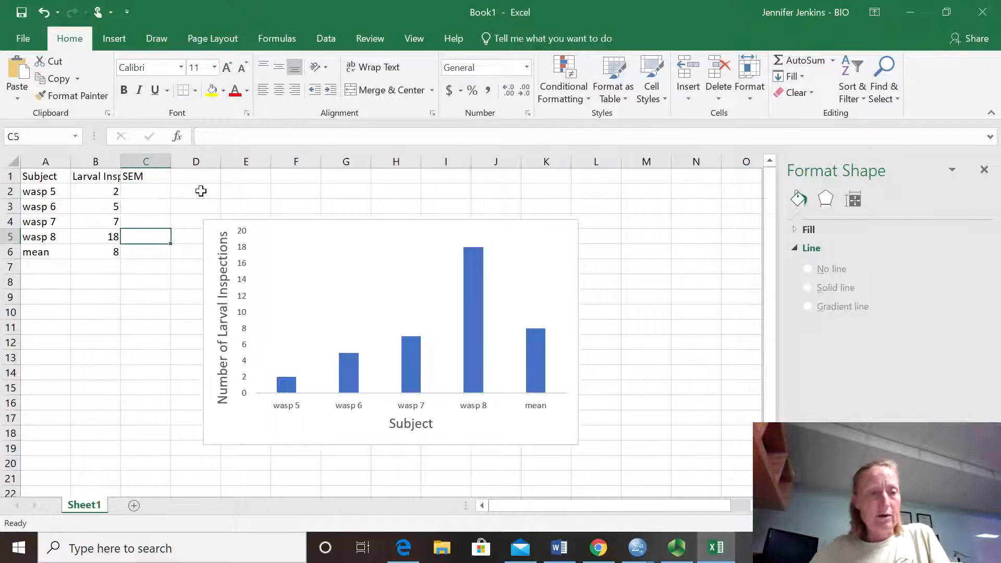
key(Up)
key(Up)
key(Up)
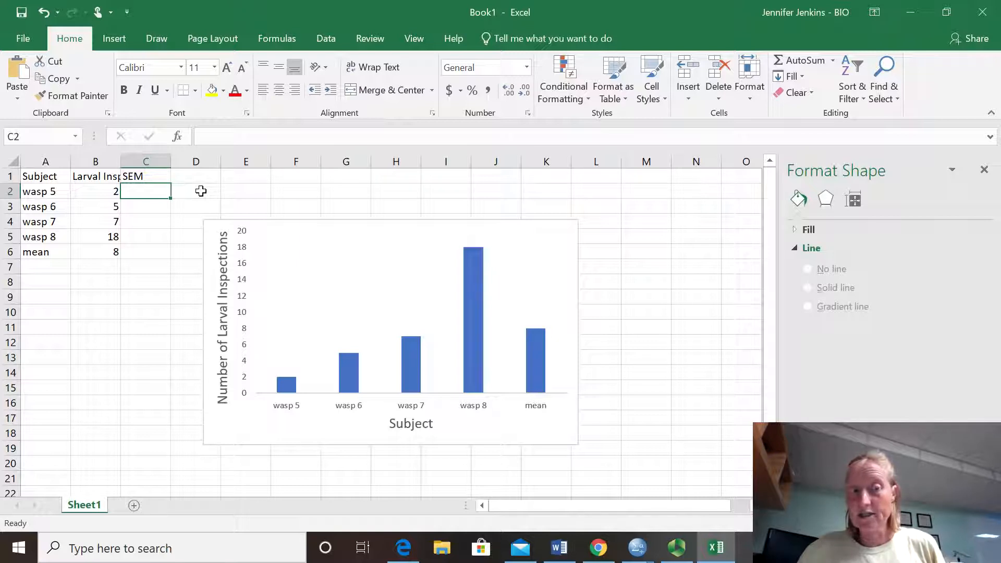
text(0)
key(Return)
text(0)
key(Return)
text(0)
key(Return)
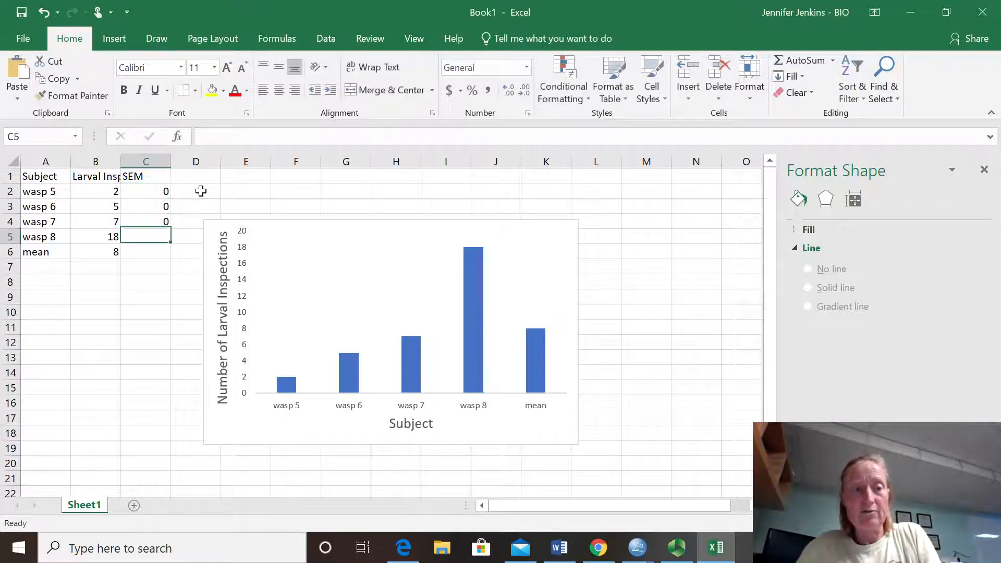
text(0)
key(Return)
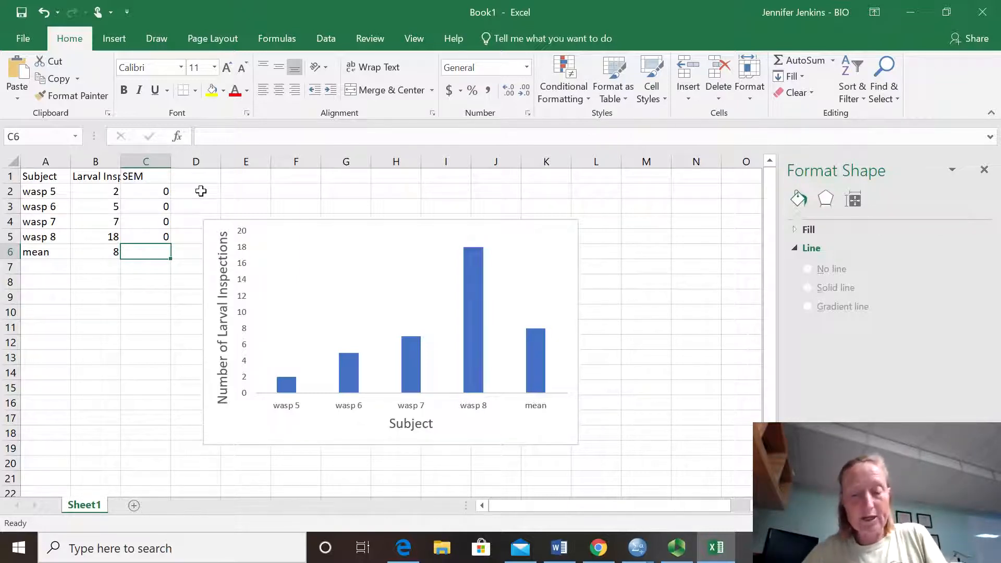
text(3.5)
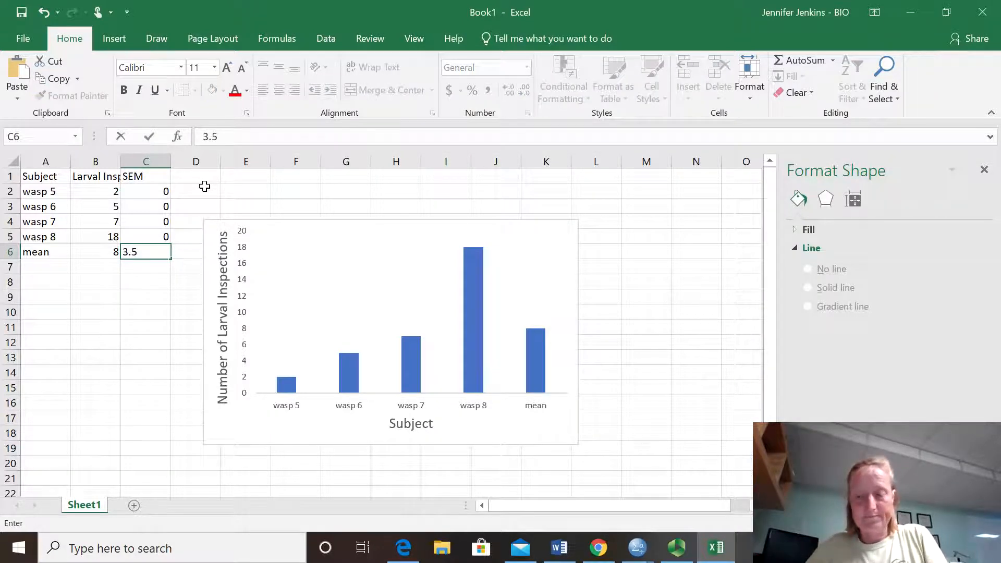
key(Return)
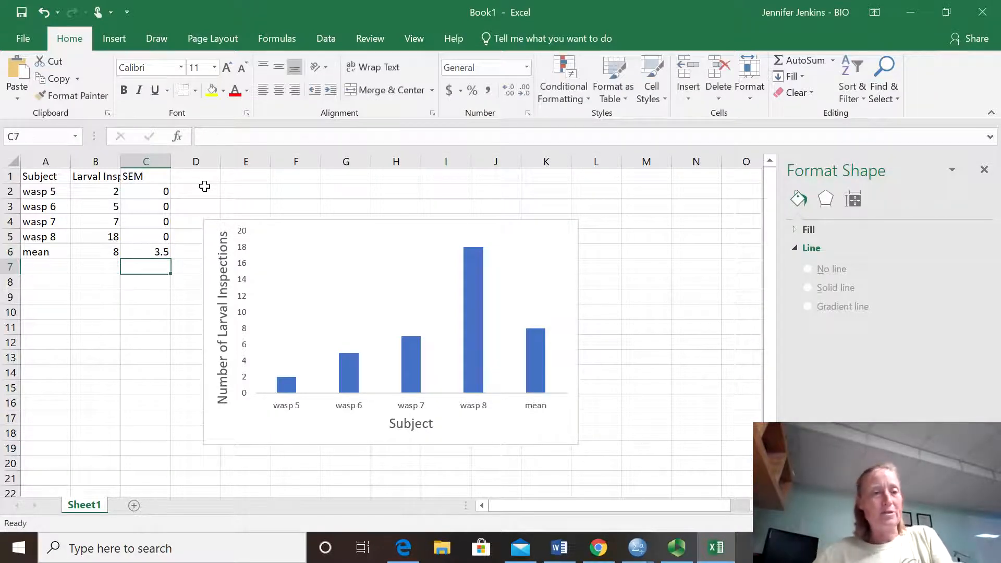
key(Up)
key(Up)
key(Up)
key(Up)
key(Up)
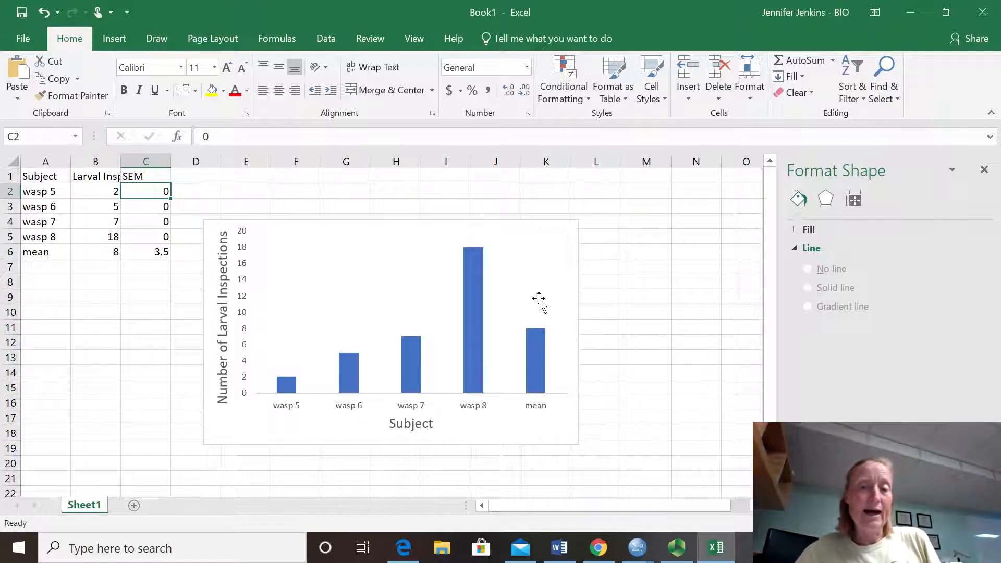
Add error bars to the Larval Inspections column series and open their detailed formatting options.
mouse_move(539, 336)
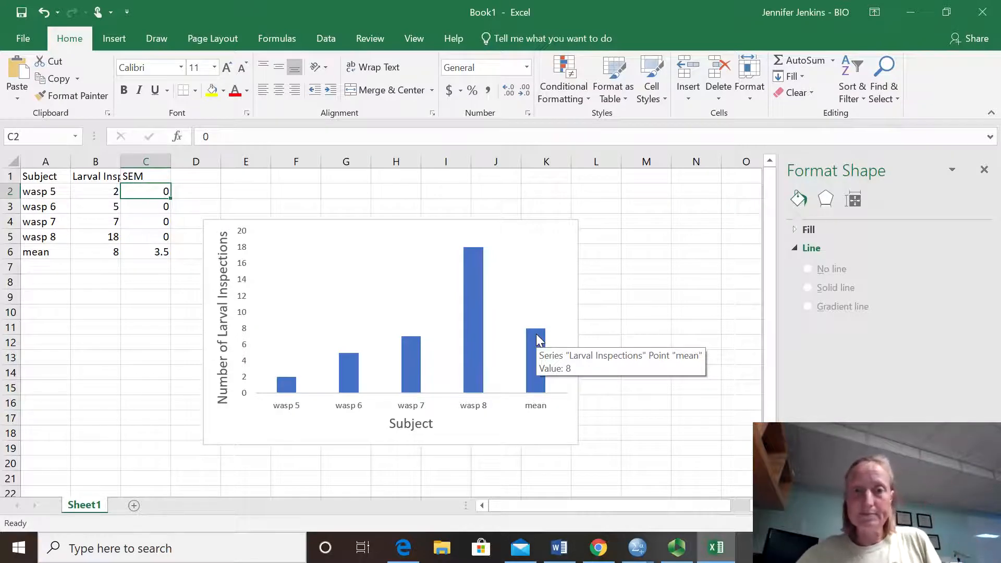
click(540, 345)
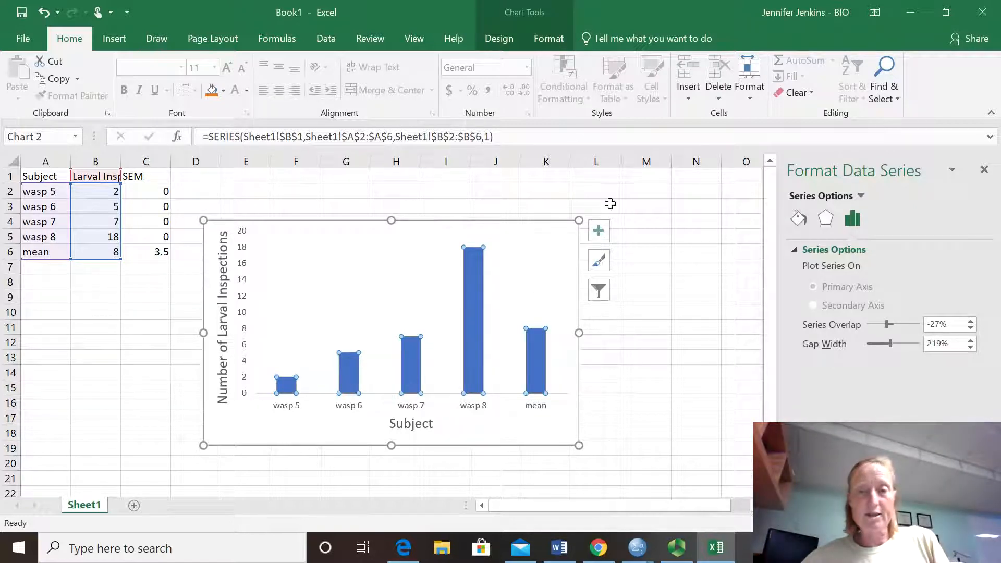
click(599, 238)
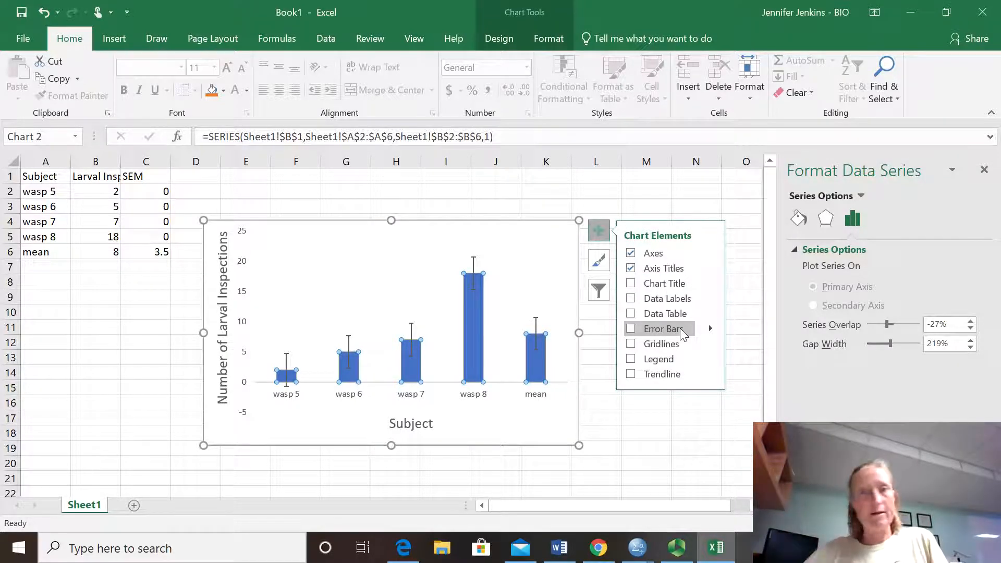
click(711, 329)
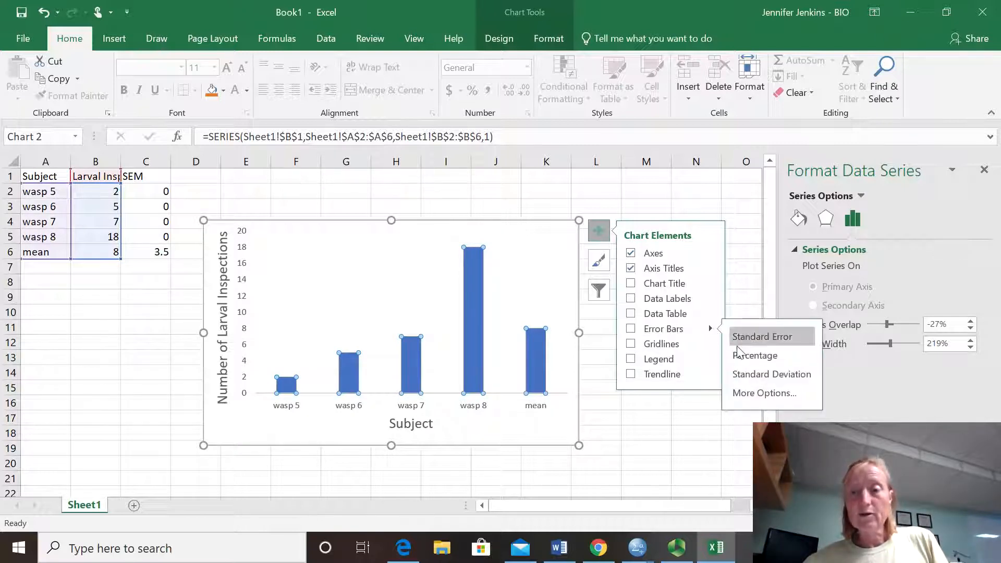
click(752, 394)
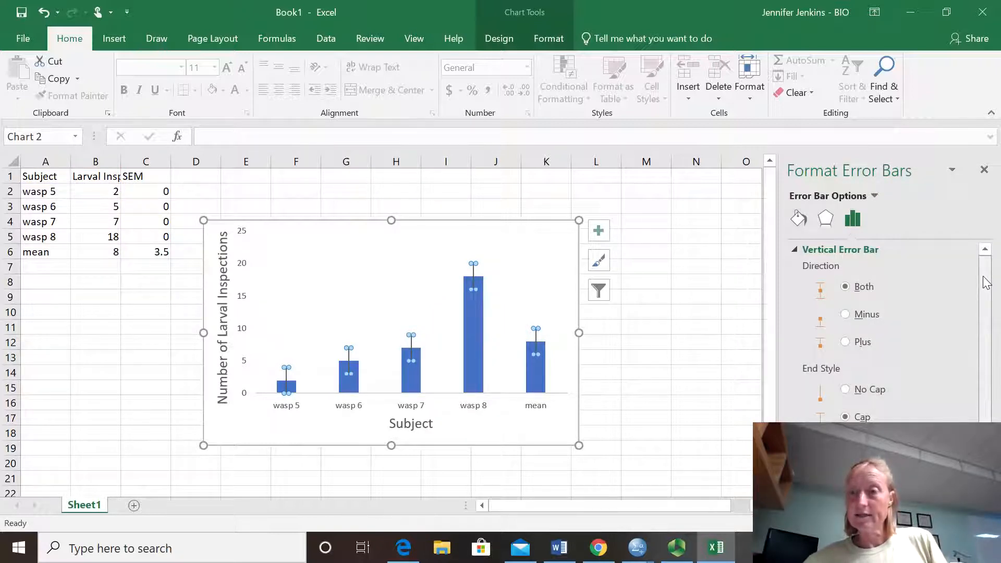
Switch the error amount to custom and set the positive error value to the SEM range C2:C6.
drag(981, 279, 965, 267)
scroll(964, 269, down, 3)
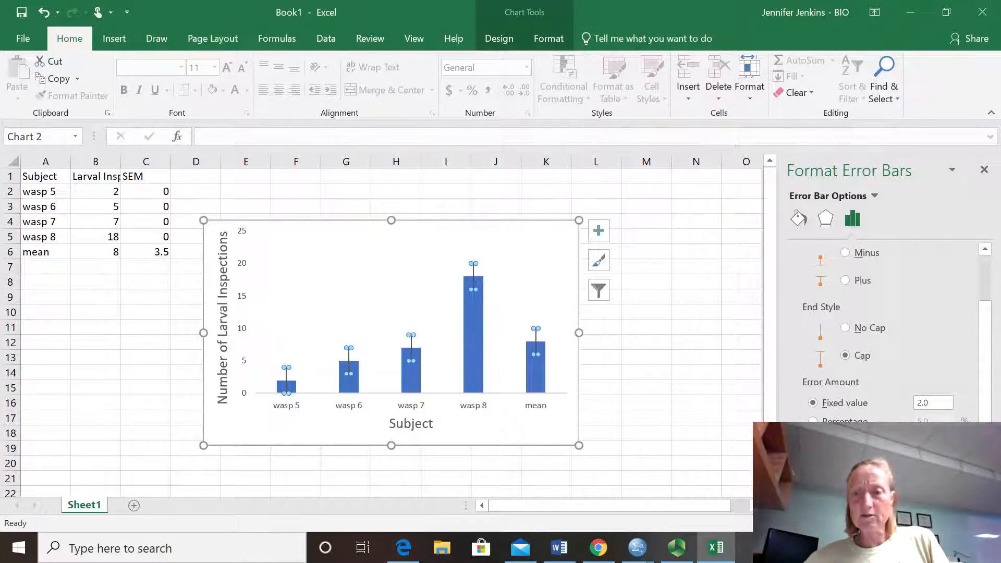
click(812, 476)
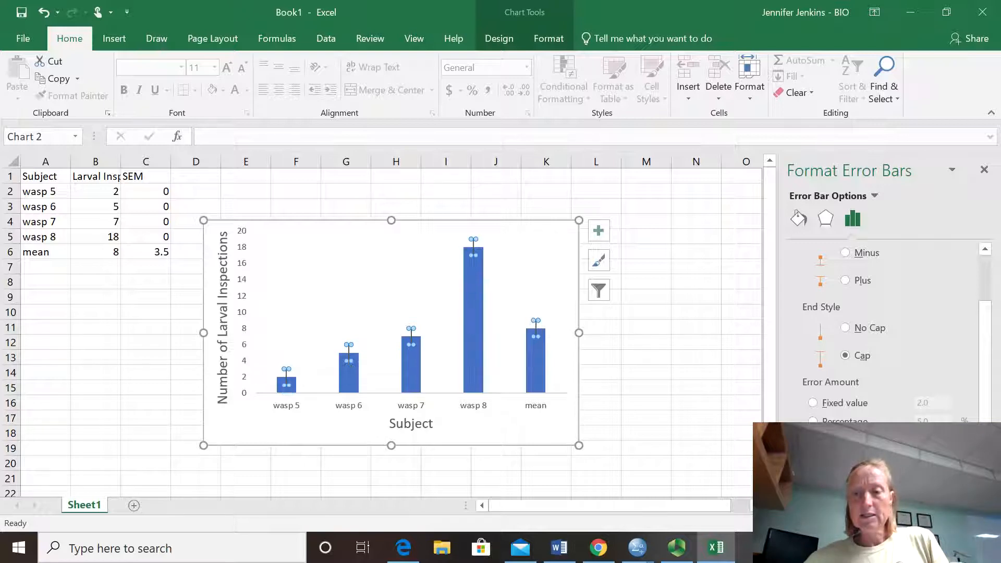
click(939, 478)
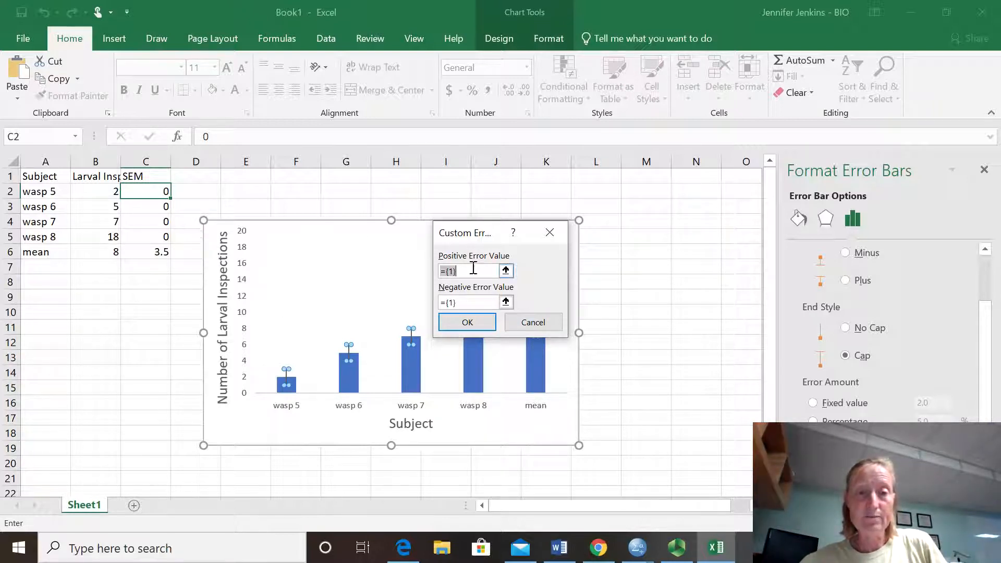
drag(472, 268, 390, 268)
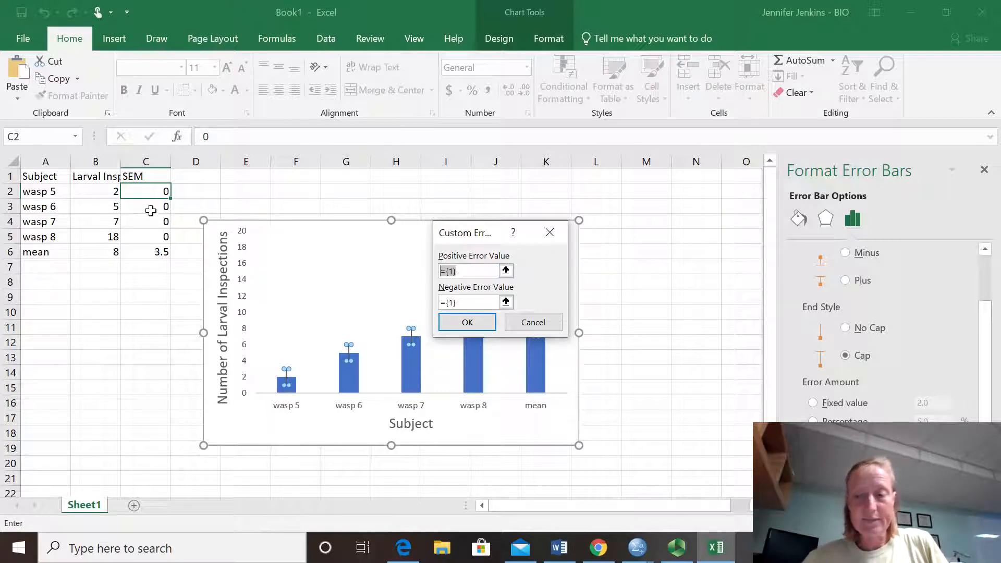
key(BackSpace)
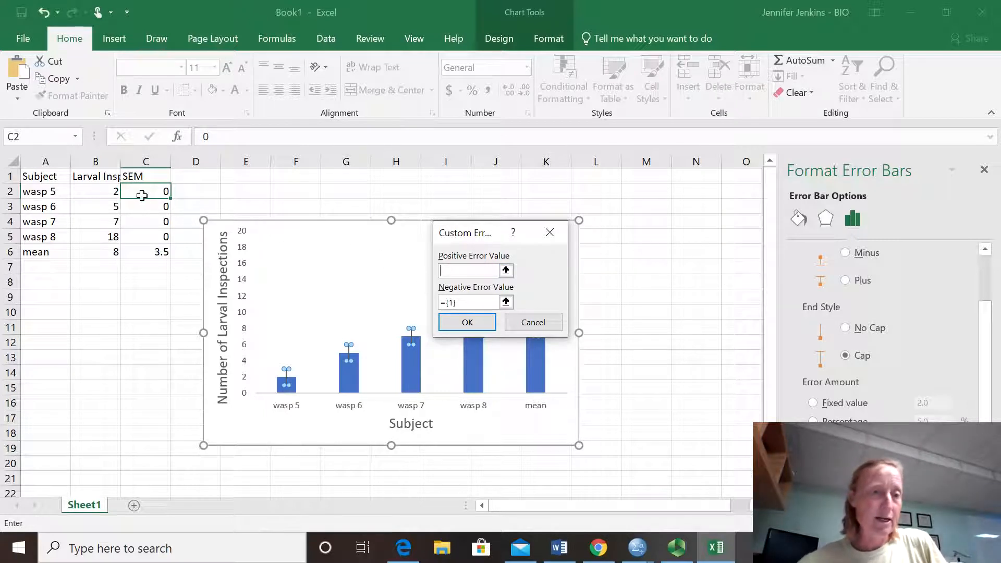
drag(142, 193, 143, 253)
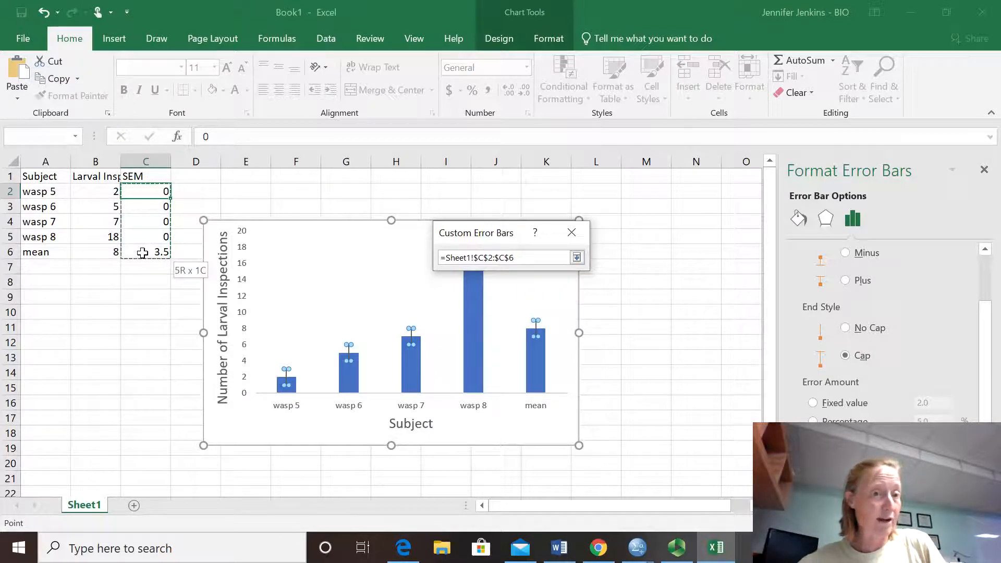
drag(143, 253, 142, 252)
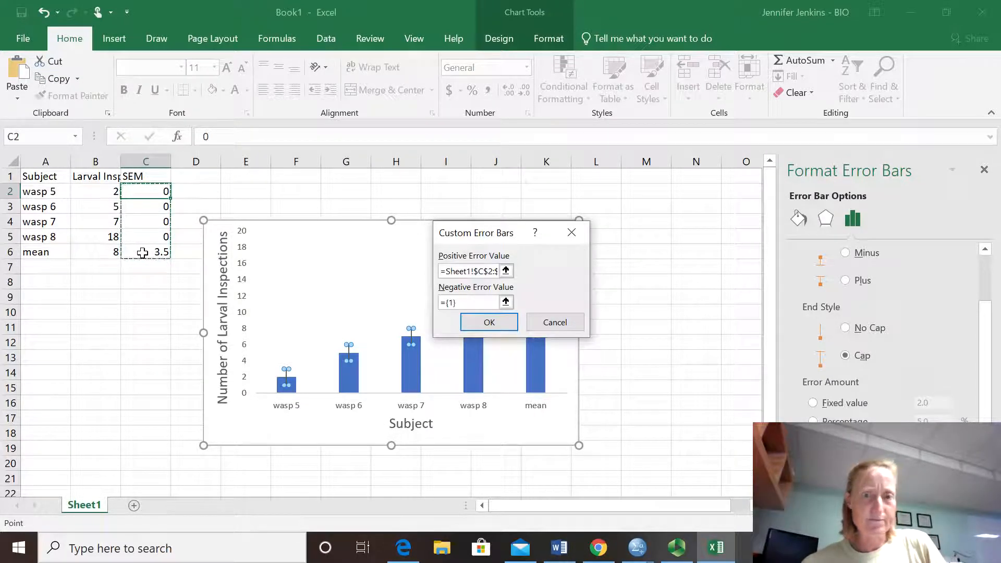
Set the negative error value to the same SEM range C2:C6 and apply the custom error bars.
drag(464, 302, 437, 302)
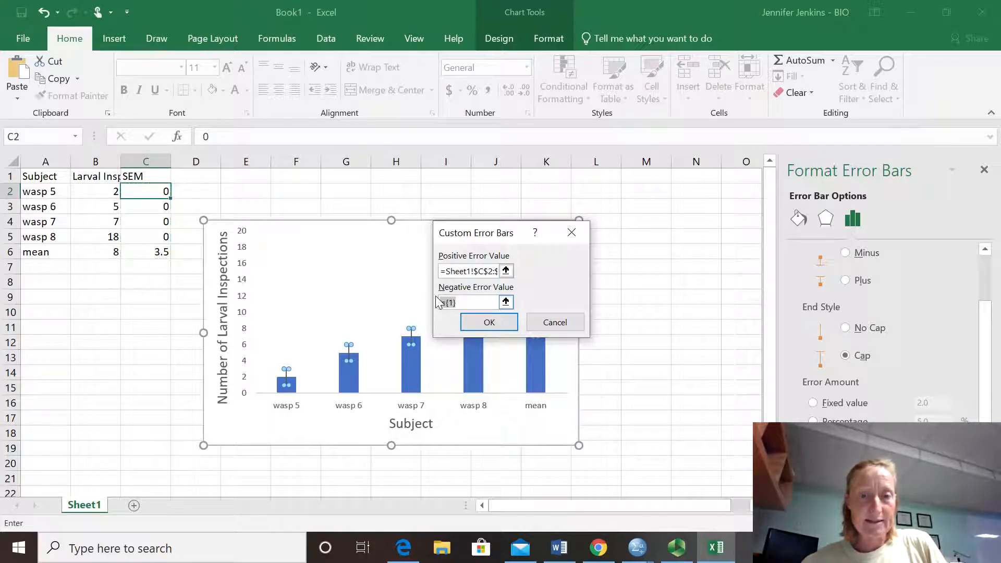
key(BackSpace)
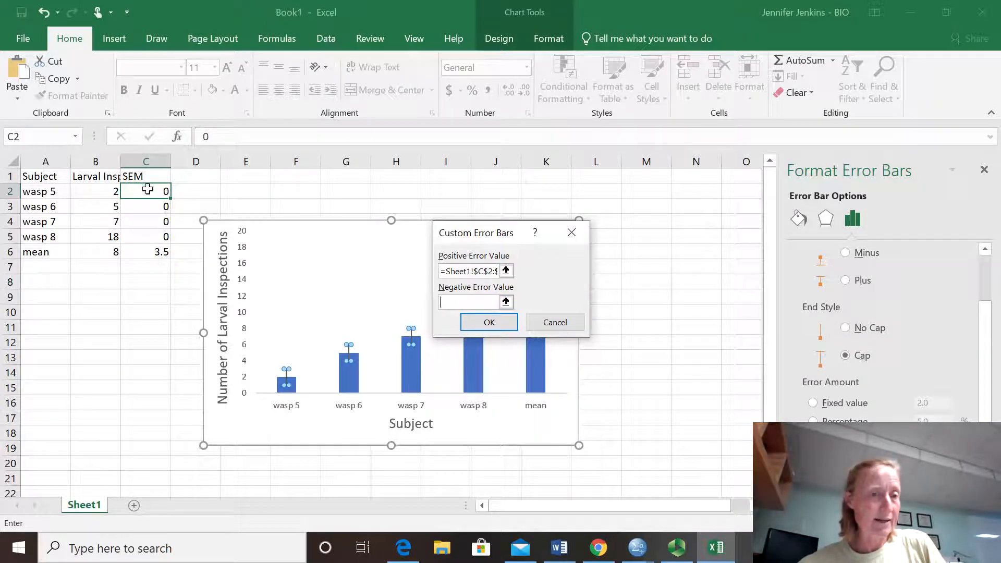
drag(148, 189, 146, 249)
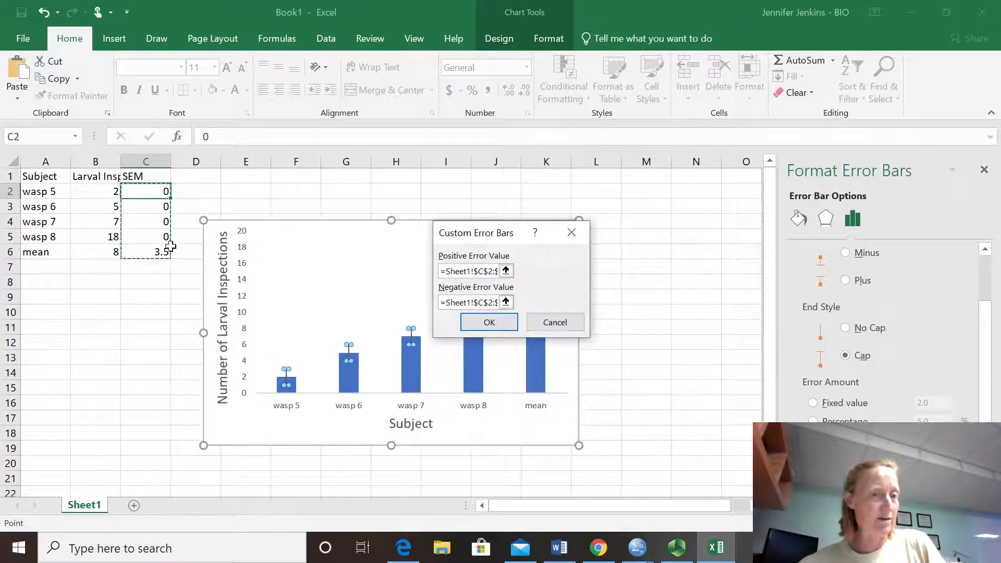
click(490, 324)
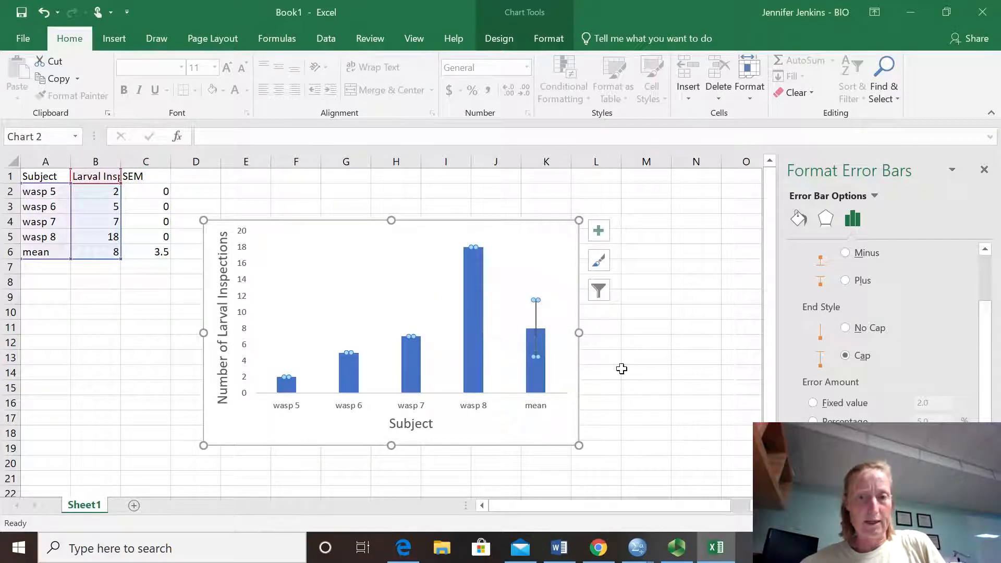
Examine the error bars on the wasp and mean columns and review the available chart elements.
click(547, 261)
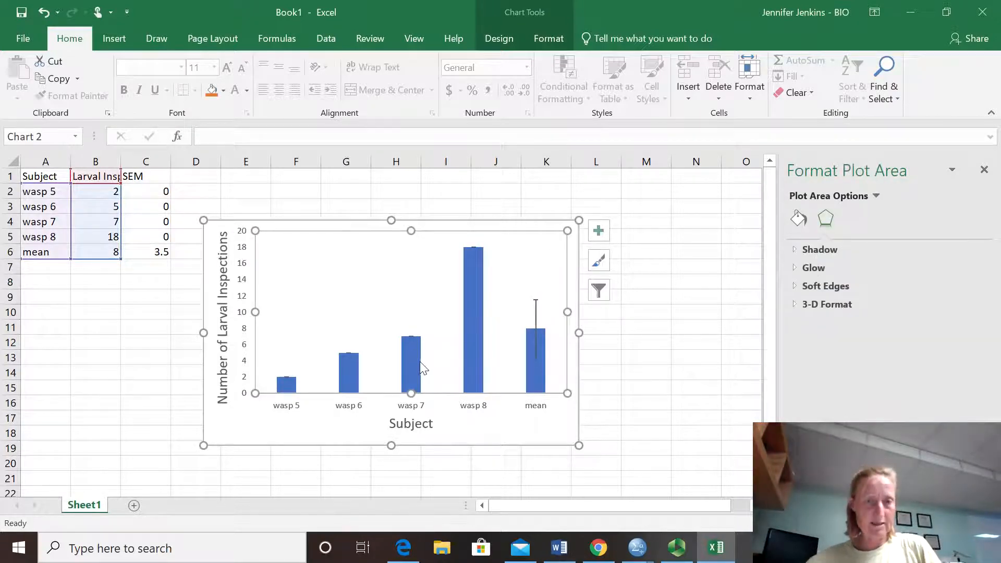
mouse_move(472, 258)
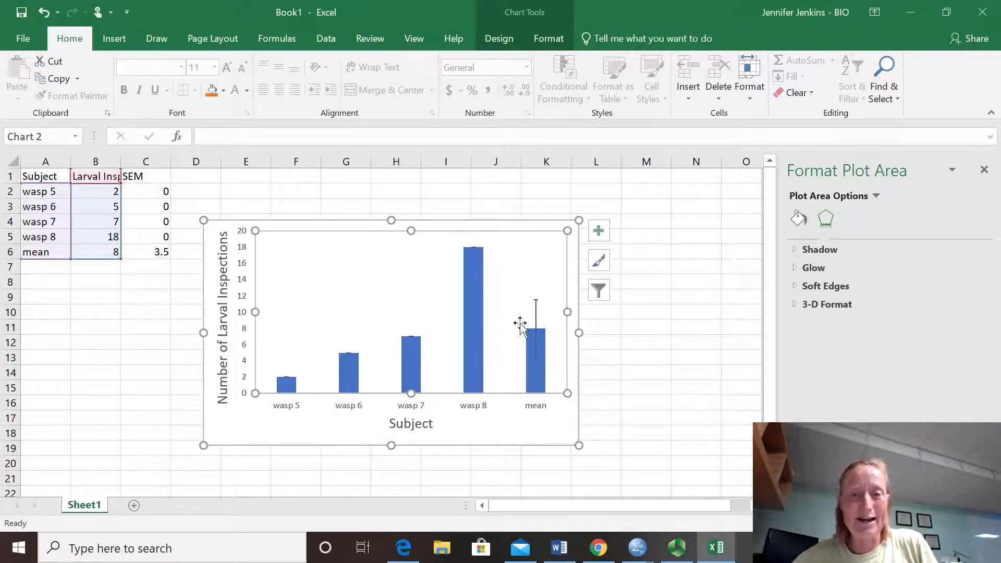
click(476, 253)
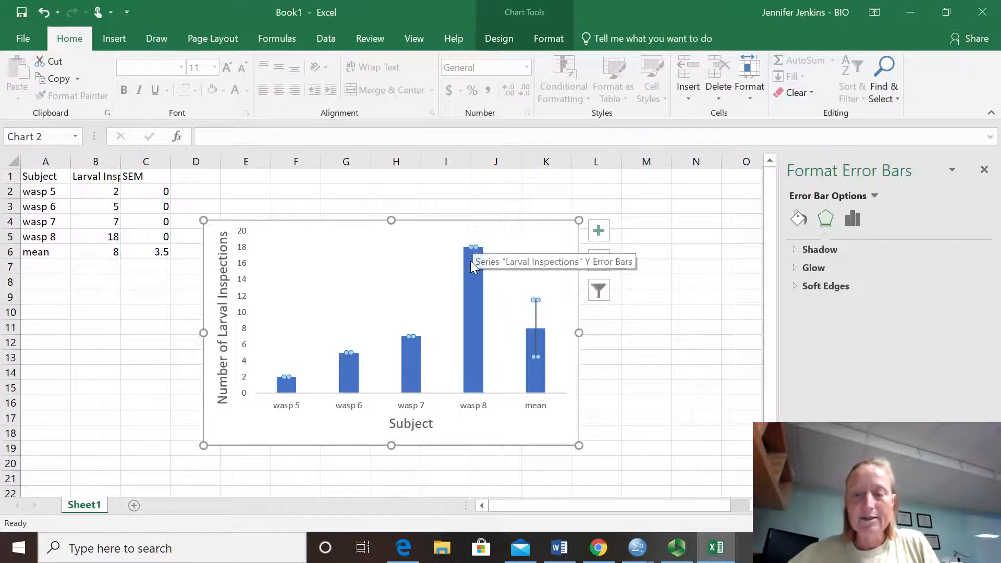
click(566, 338)
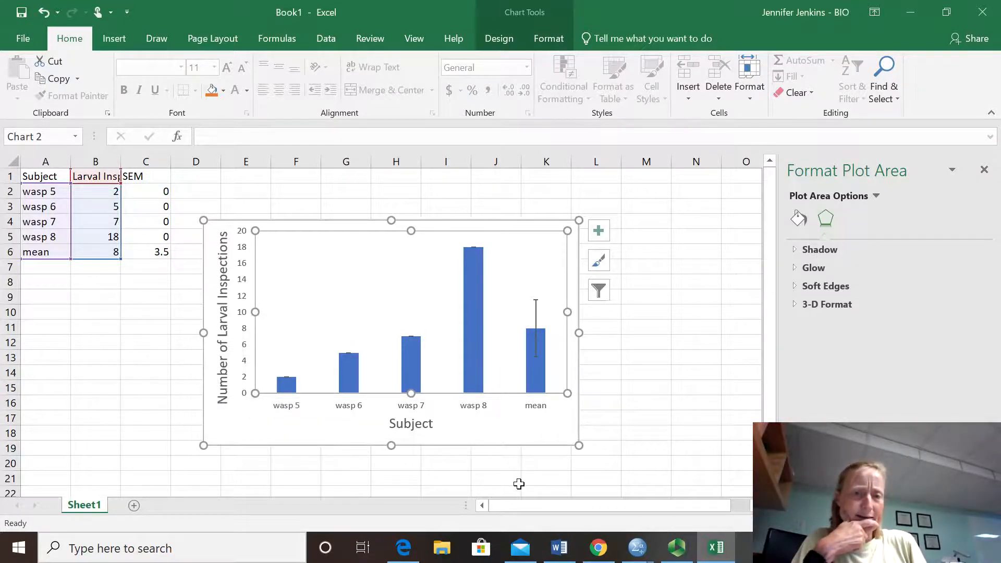
click(523, 464)
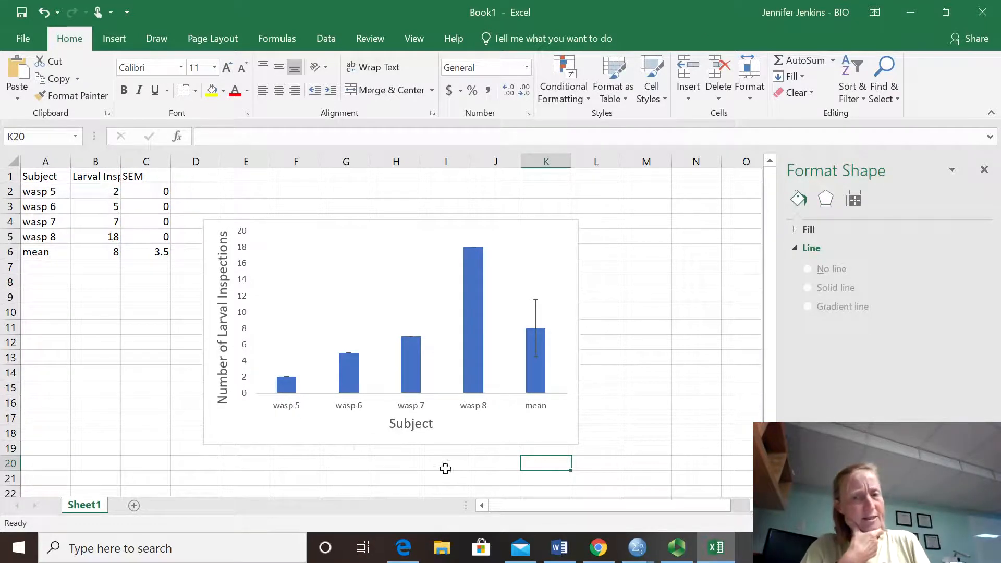
click(561, 272)
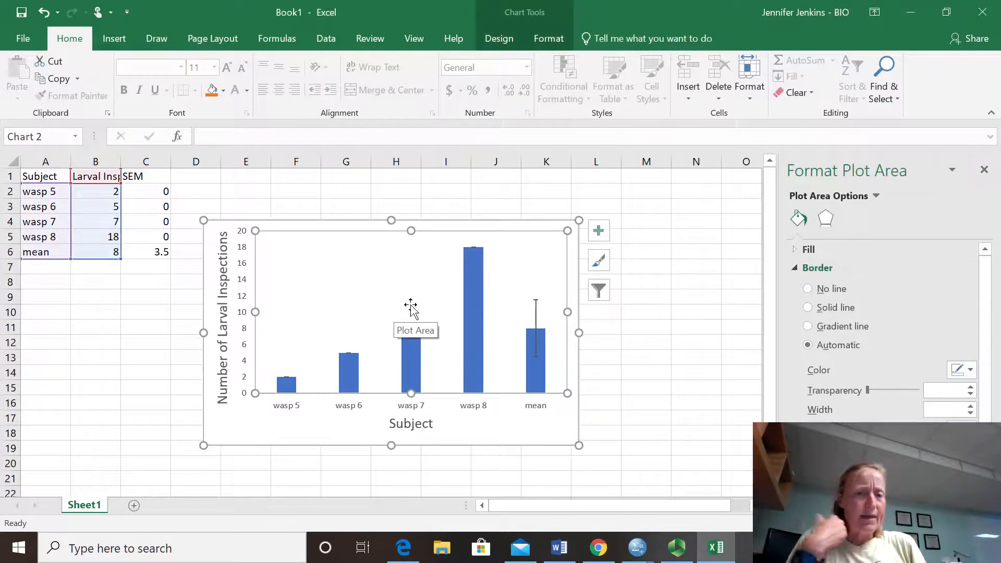
click(600, 234)
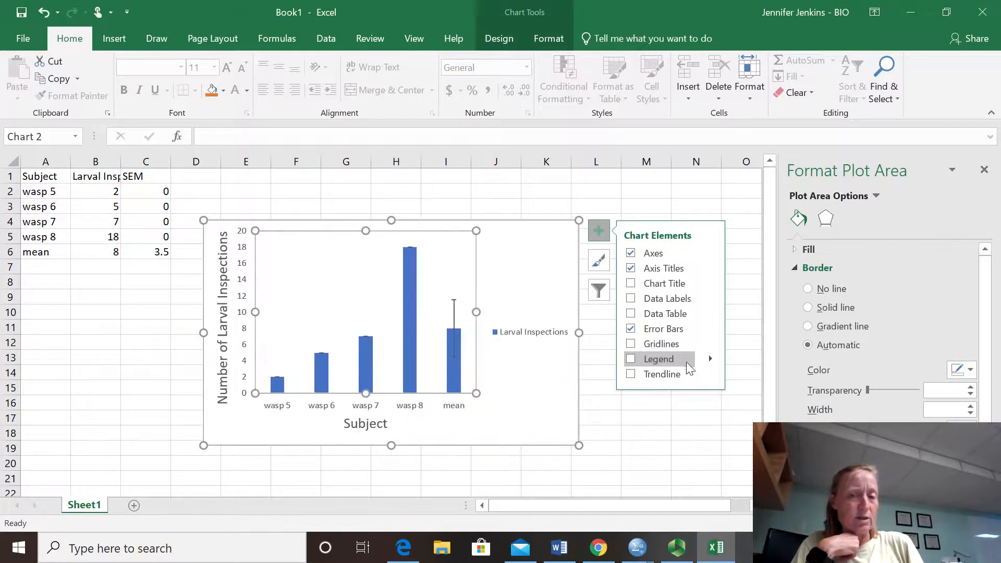
click(666, 444)
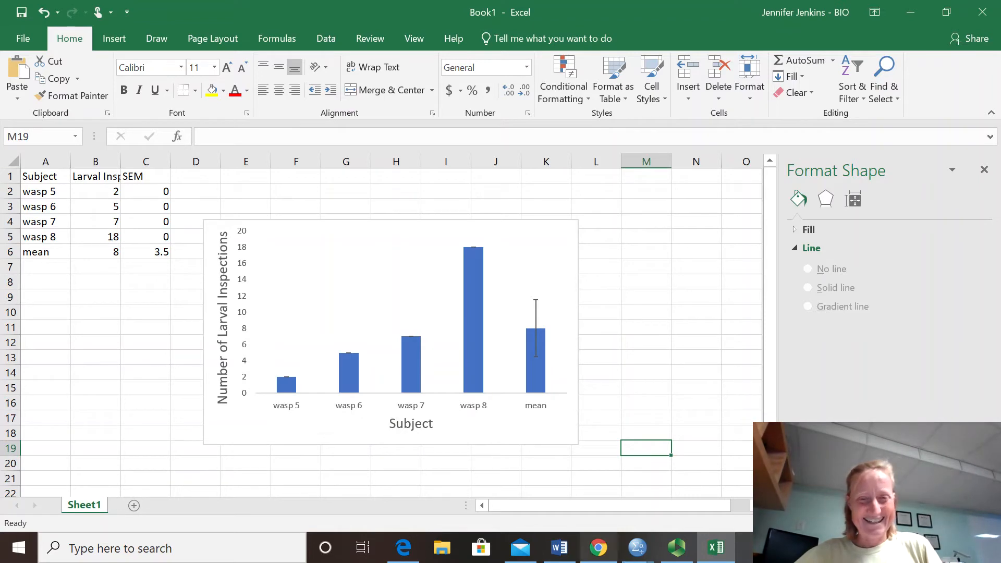
click(689, 559)
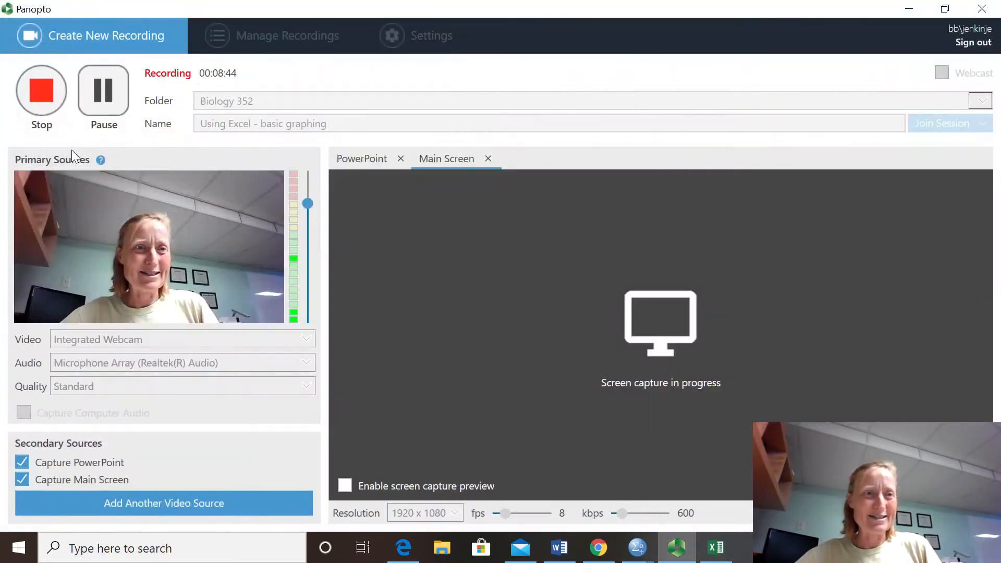